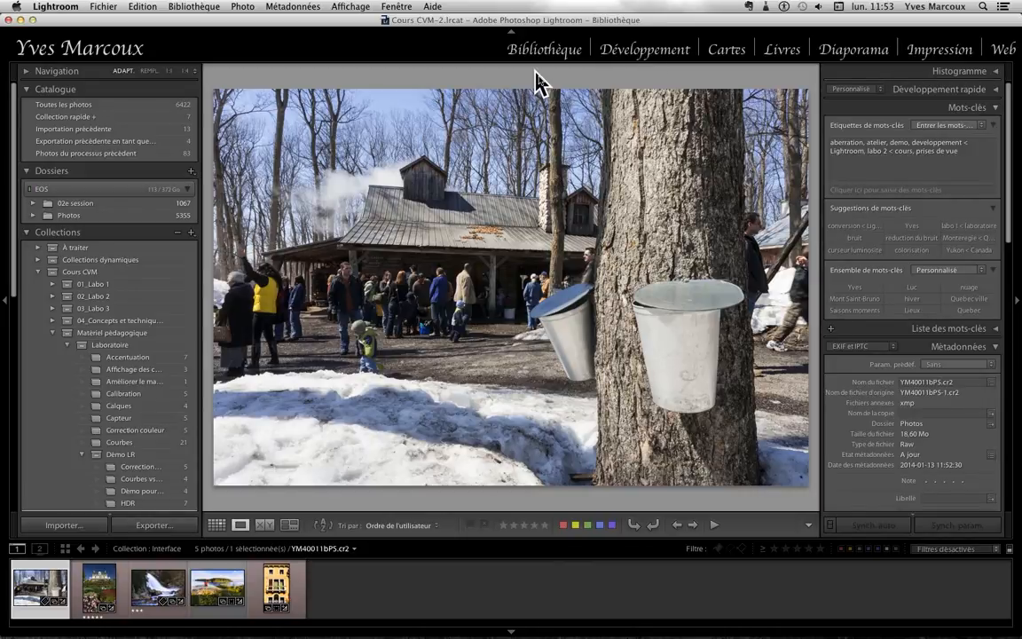
# - Open the sugar shack photo in the Développement module and bring its list of Instantanés into view
pyautogui.press('d')
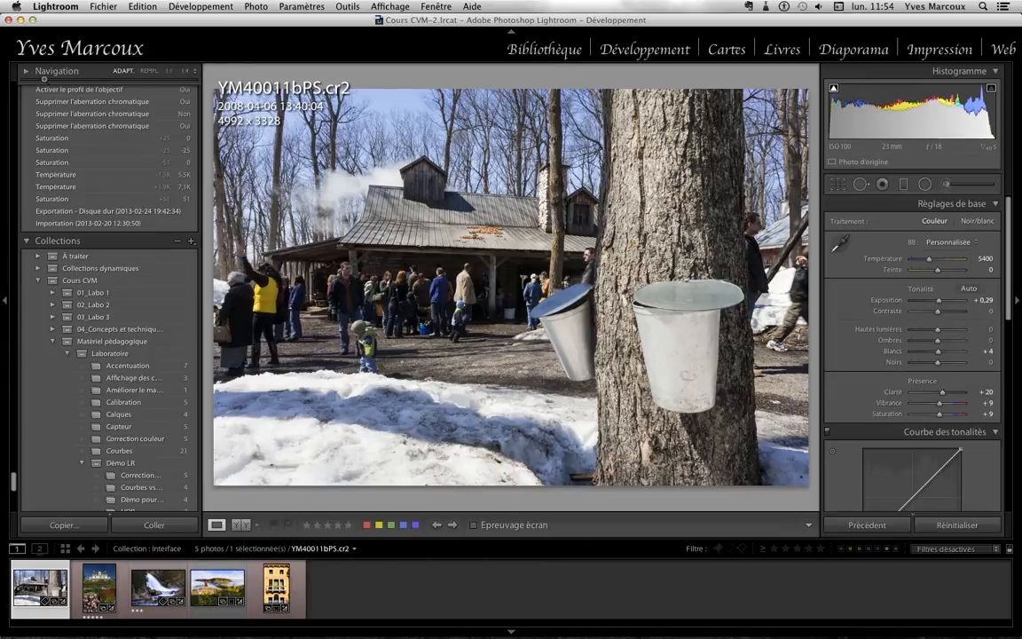
pyautogui.scroll(5, 89, 182)
pyautogui.scroll(10, 88, 180)
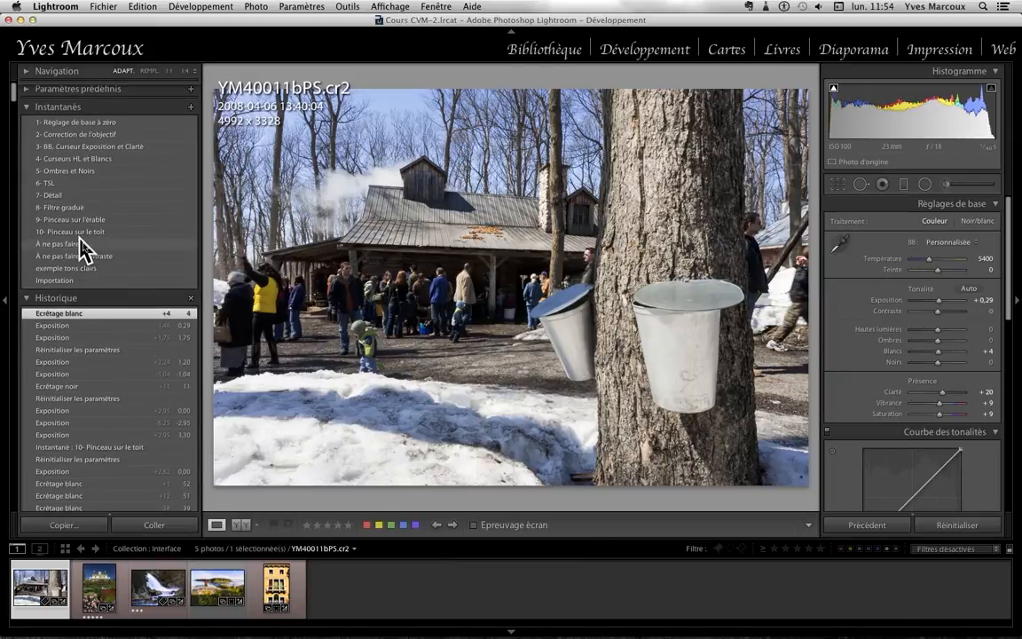
# - Examine the photo's Historique from the latest edit back to the import, and the Collections list below it
pyautogui.scroll(-5, 80, 240)
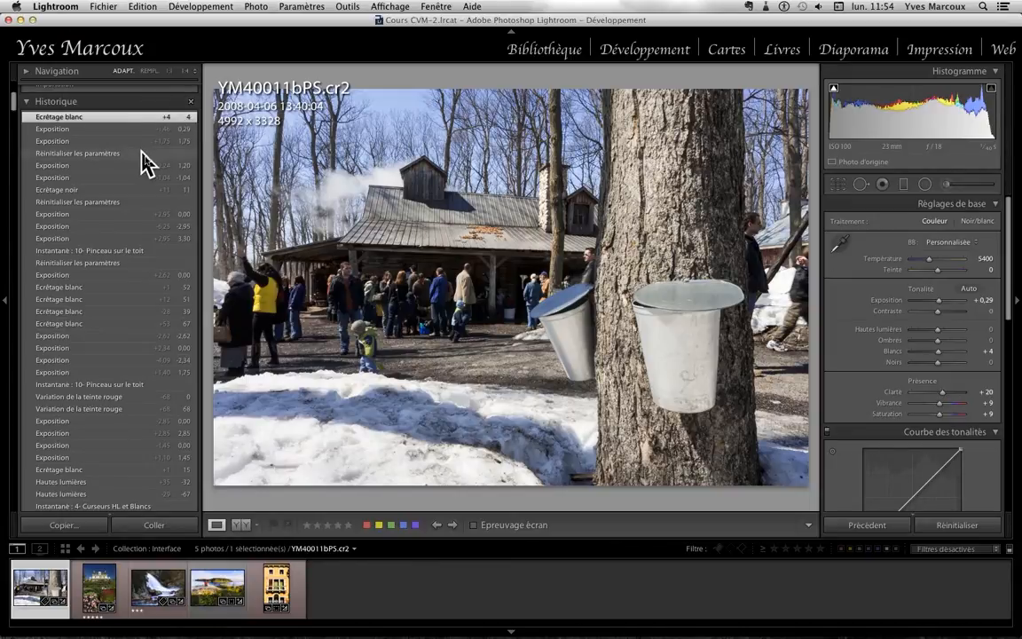
pyautogui.scroll(-1, 145, 164)
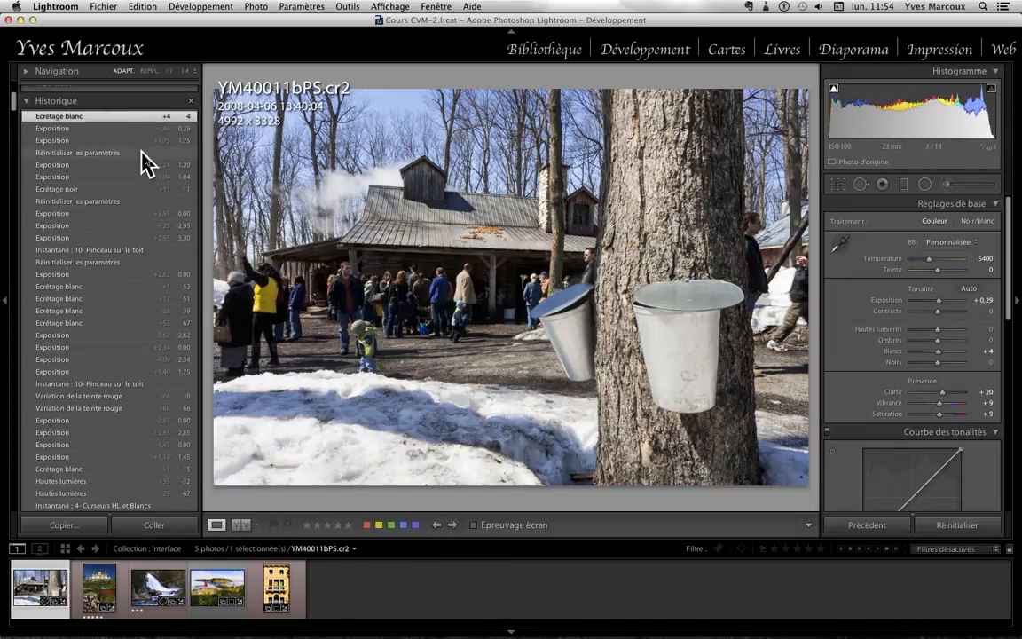
pyautogui.scroll(-15, 145, 164)
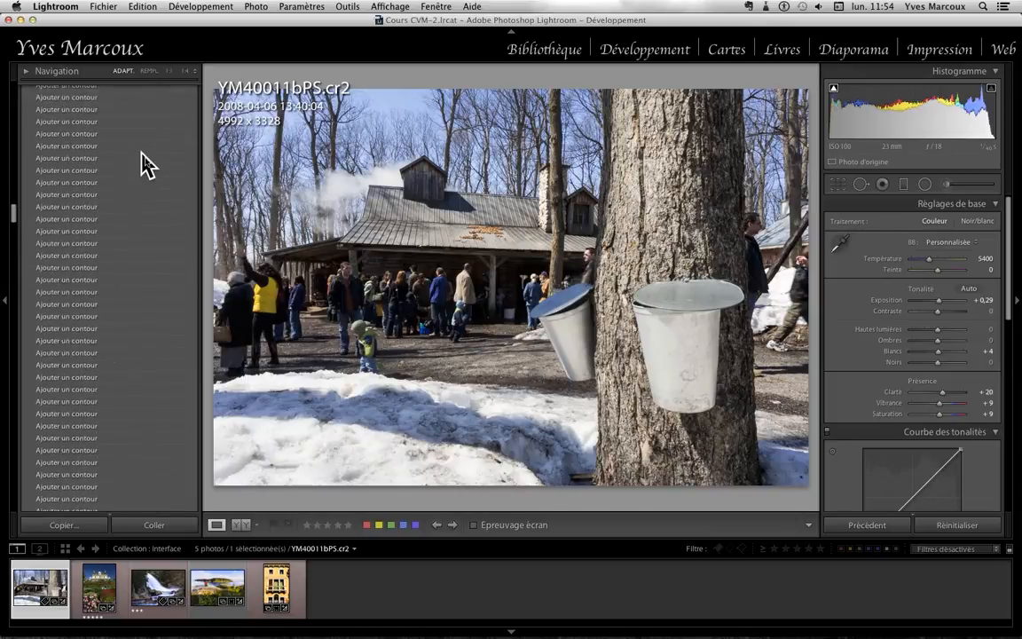
pyautogui.scroll(-20, 144, 164)
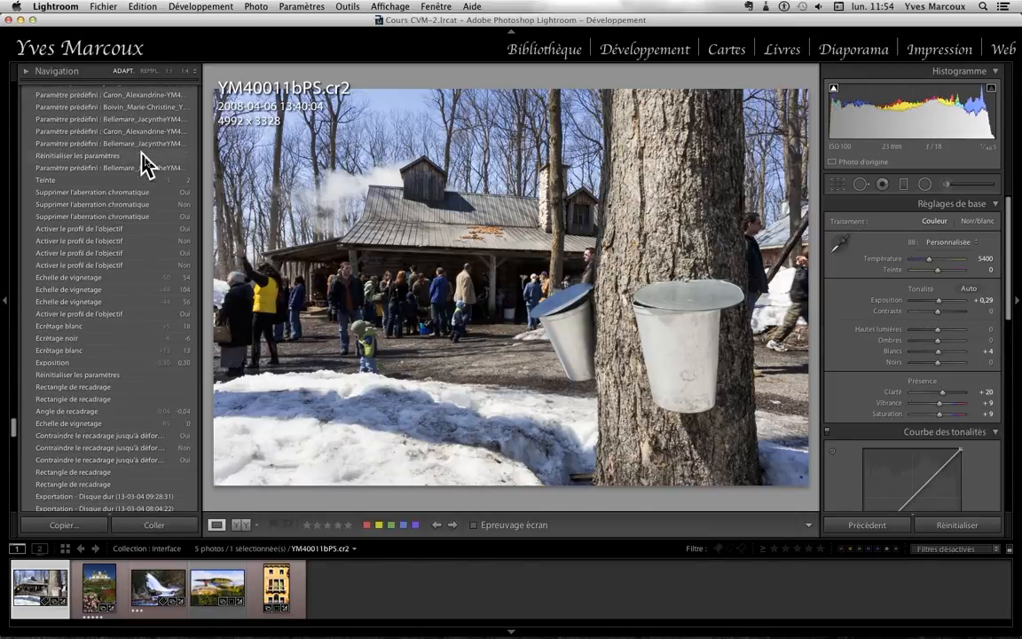
pyautogui.scroll(-20, 145, 164)
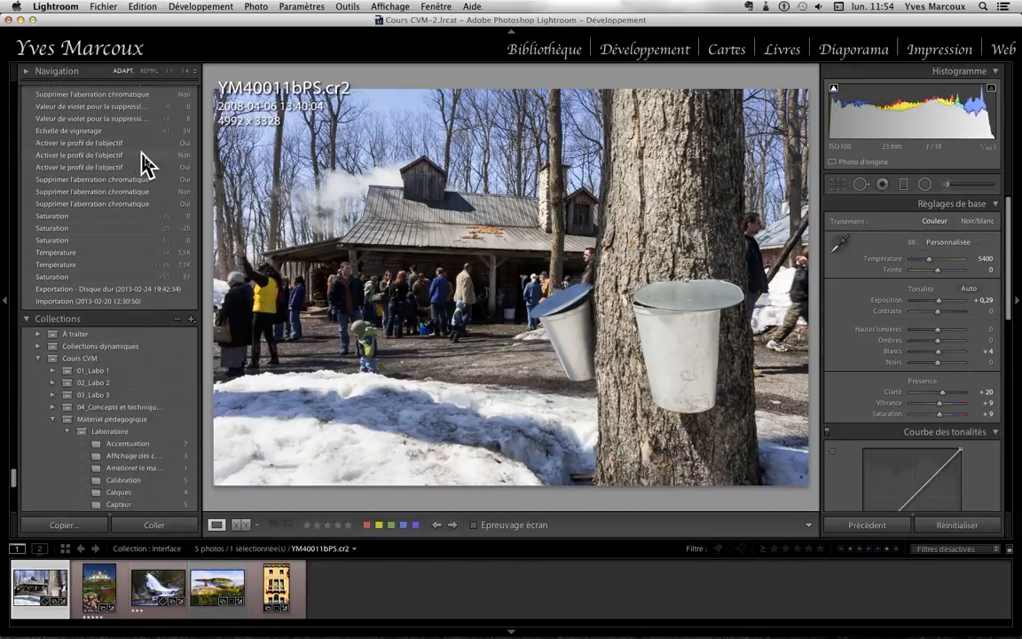
pyautogui.scroll(6, 145, 164)
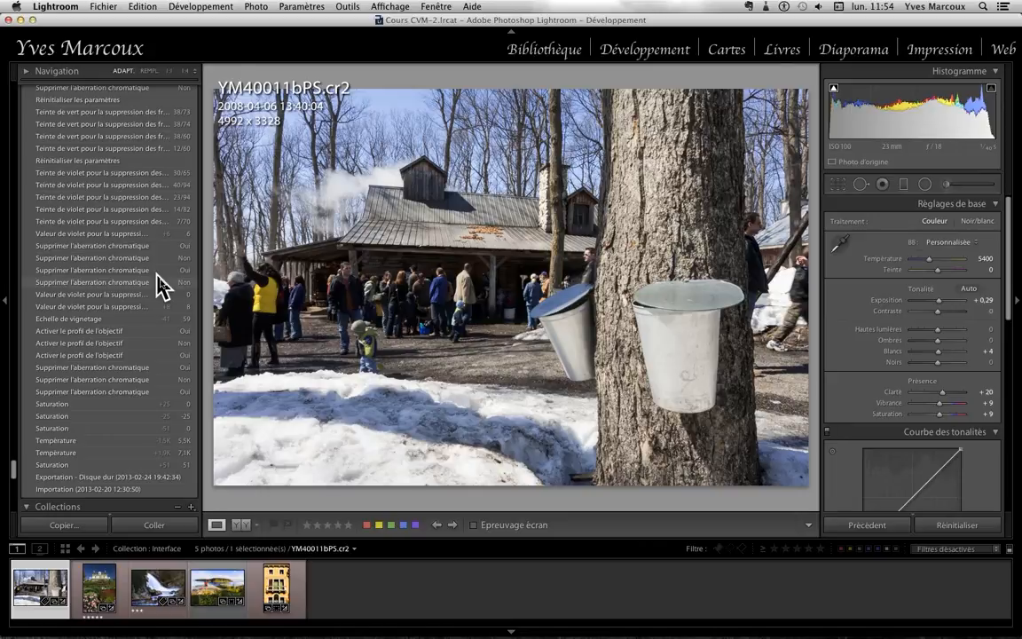
pyautogui.scroll(-2, 157, 284)
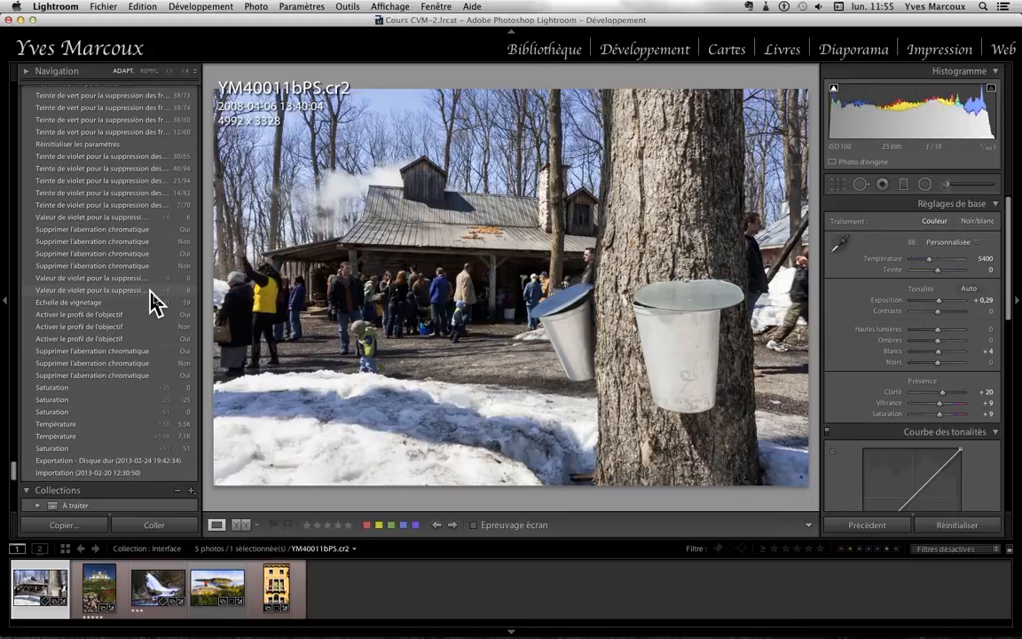
pyautogui.scroll(-5, 153, 303)
pyautogui.scroll(-3, 153, 303)
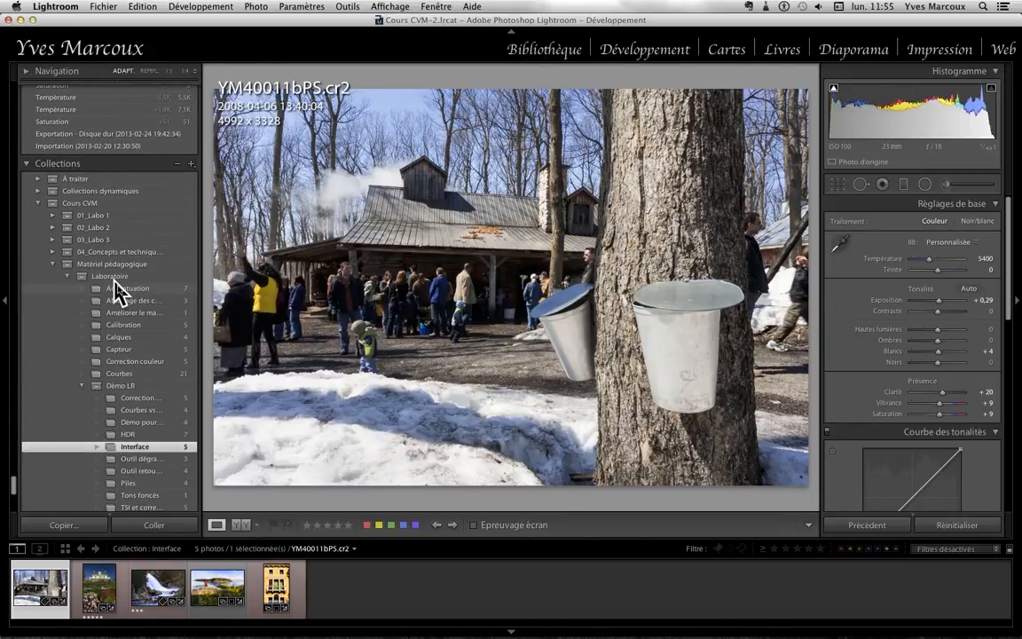
pyautogui.scroll(-3, 116, 293)
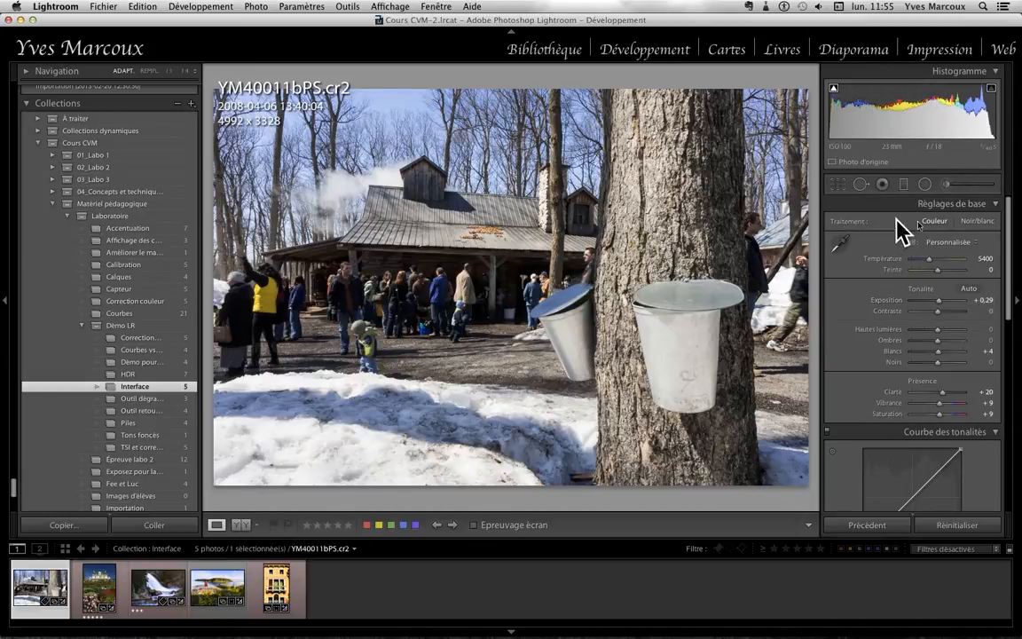
# - Look over the adjustment sections, collapsing and re-expanding Réglages de base and Histogramme
pyautogui.scroll(-5, 967, 233)
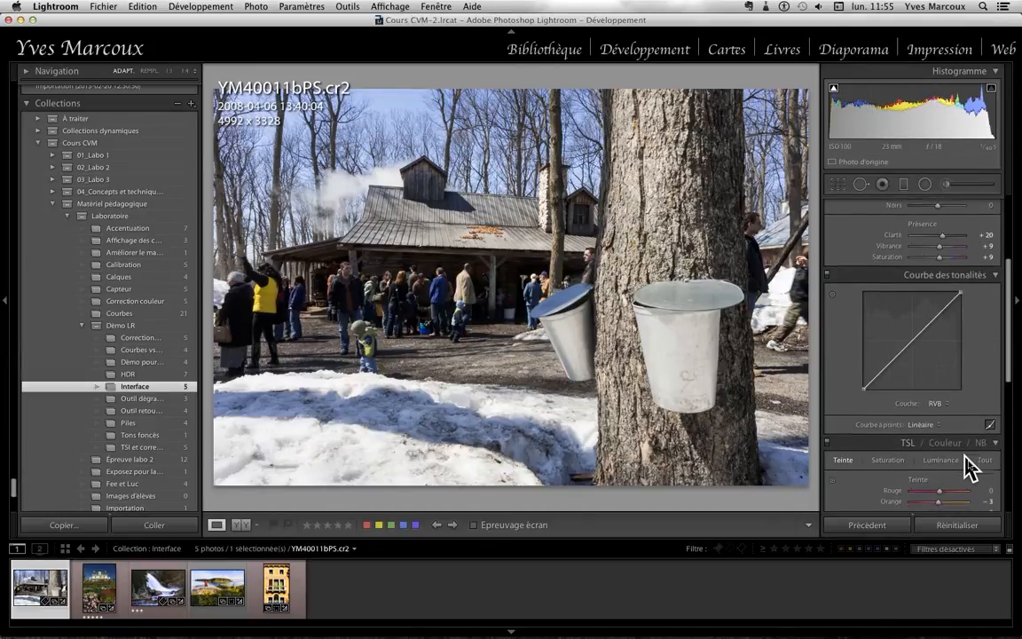
pyautogui.scroll(-8, 972, 468)
pyautogui.scroll(15, 971, 465)
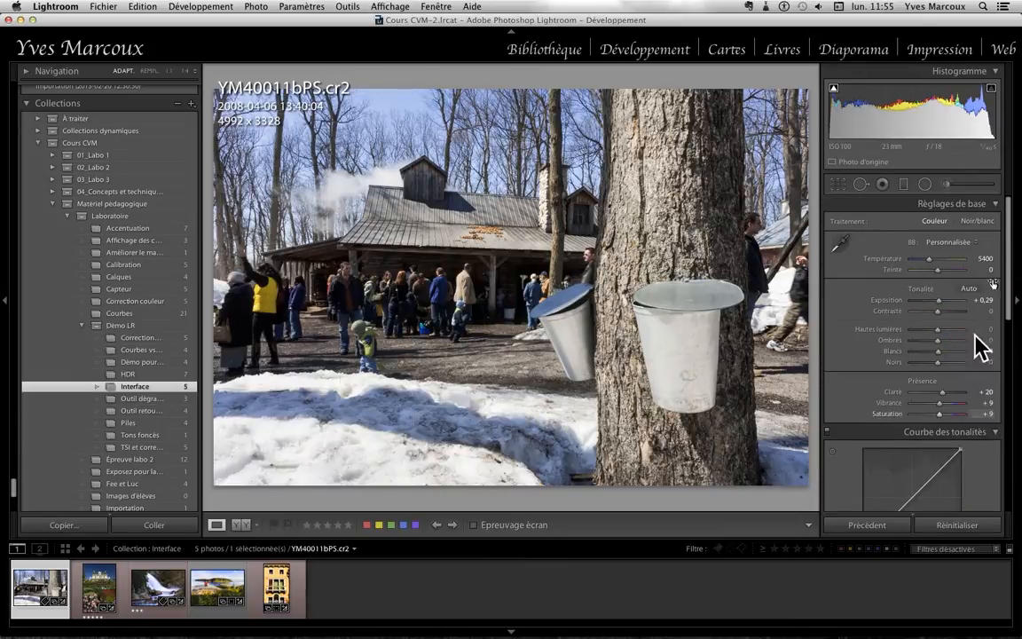
pyautogui.click(996, 206)
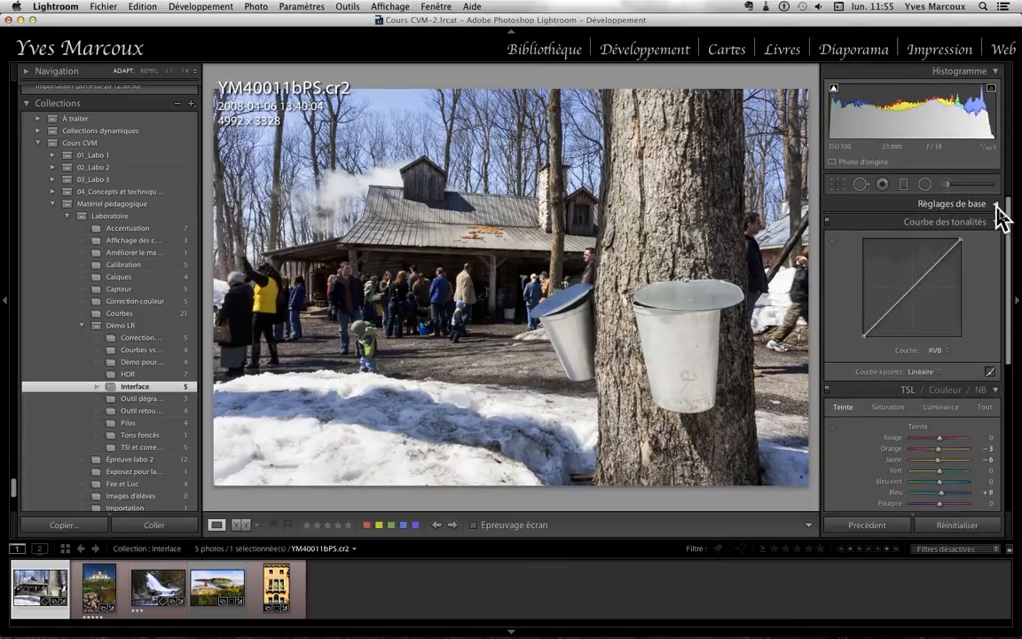
pyautogui.click(996, 204)
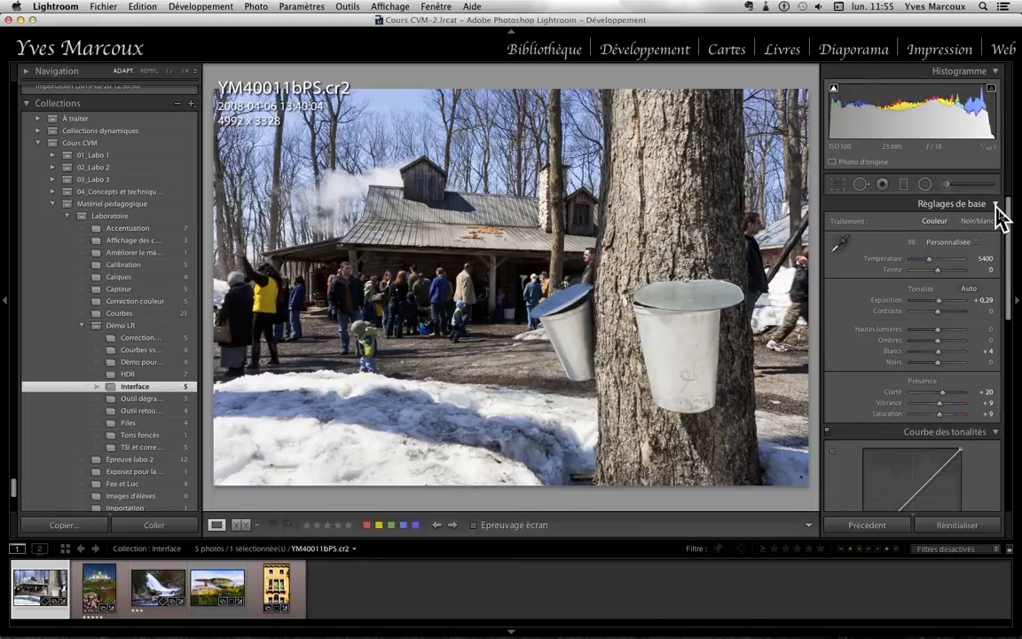
pyautogui.press('super+0')
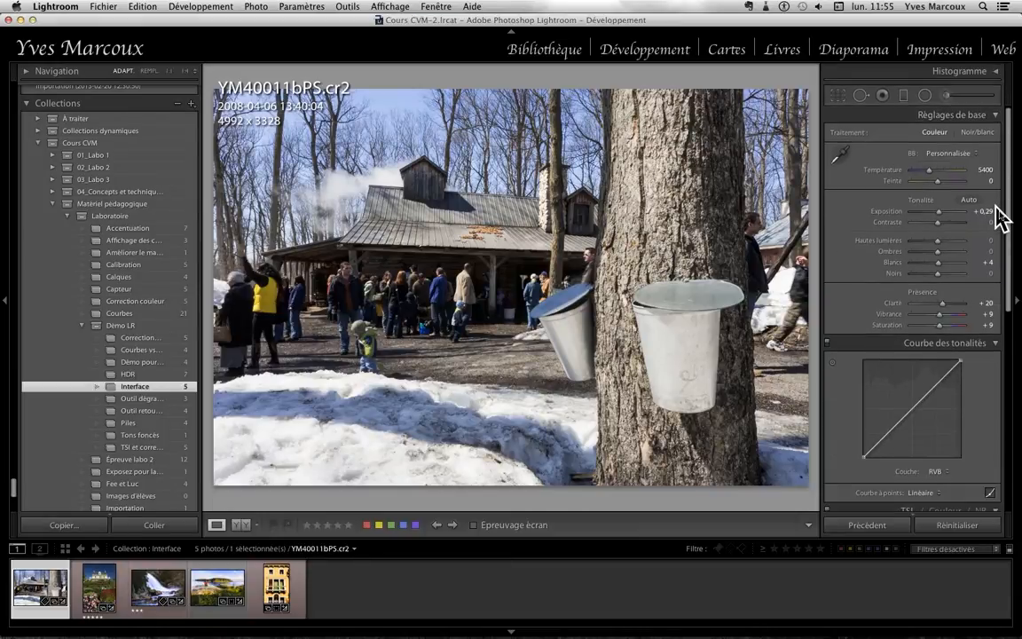
pyautogui.press('super+0')
pyautogui.press('super+1')
pyautogui.press('super+1')
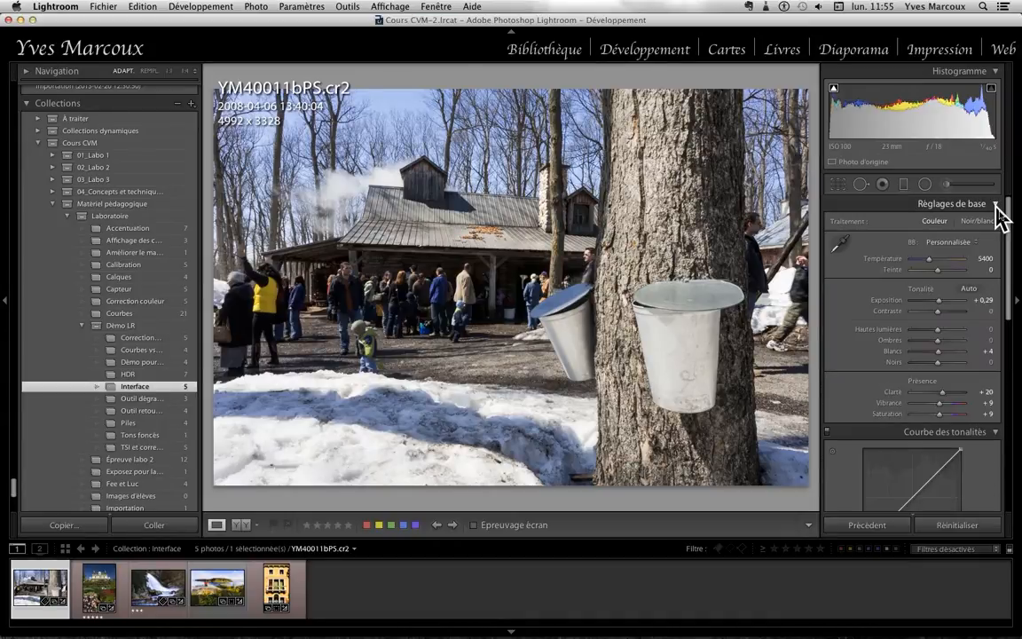
pyautogui.scroll(-3, 997, 215)
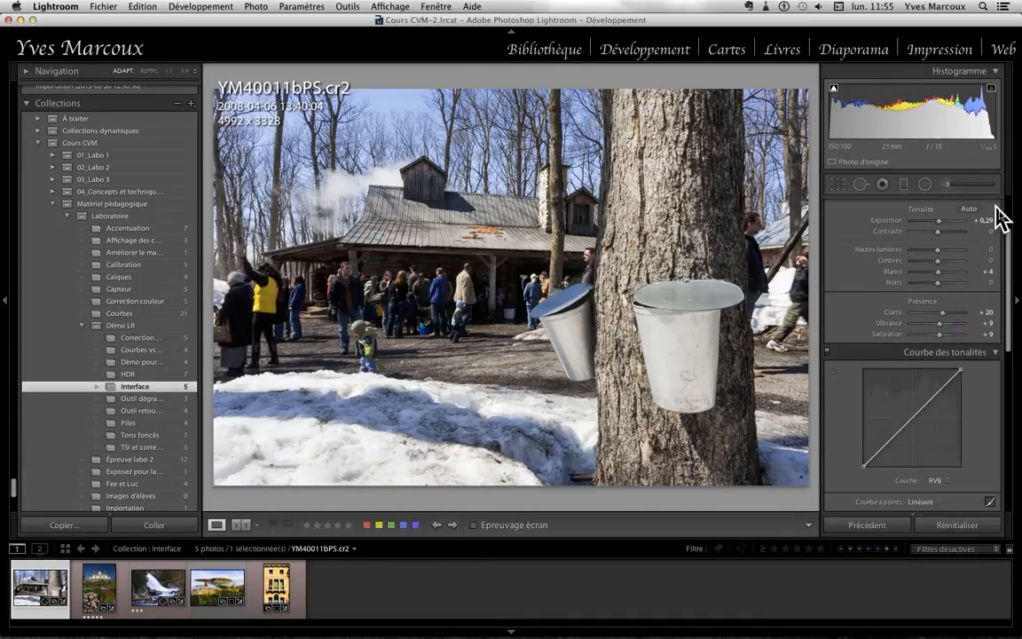
# - Select the house and garden photo YM23005kES.CR2 and show it in the Division Avant/Après Gauche/Droite comparison
pyautogui.click(108, 588)
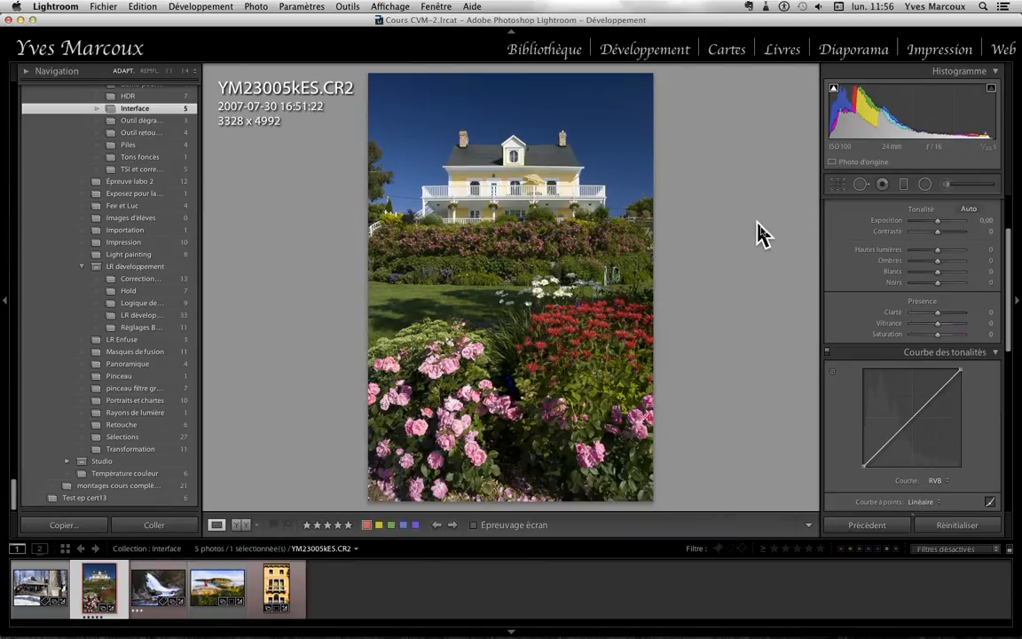
pyautogui.press('y')
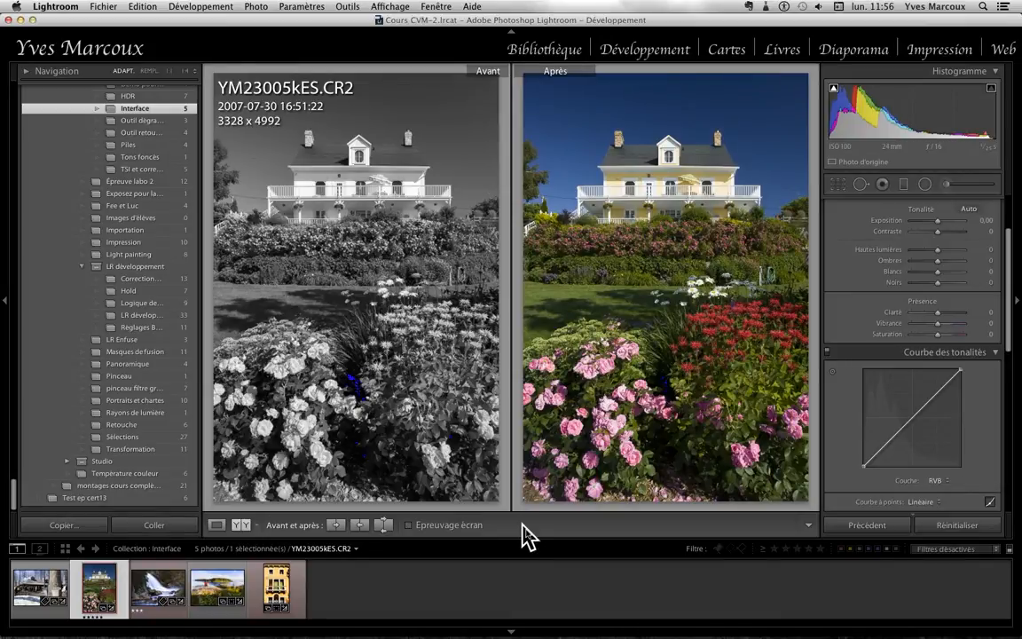
pyautogui.click(257, 525)
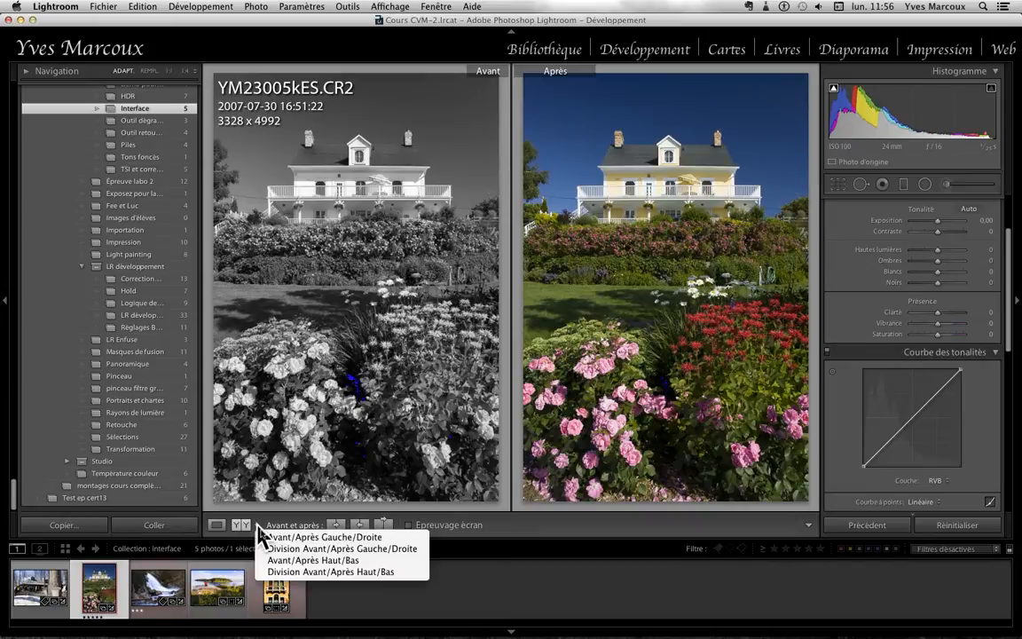
pyautogui.click(274, 550)
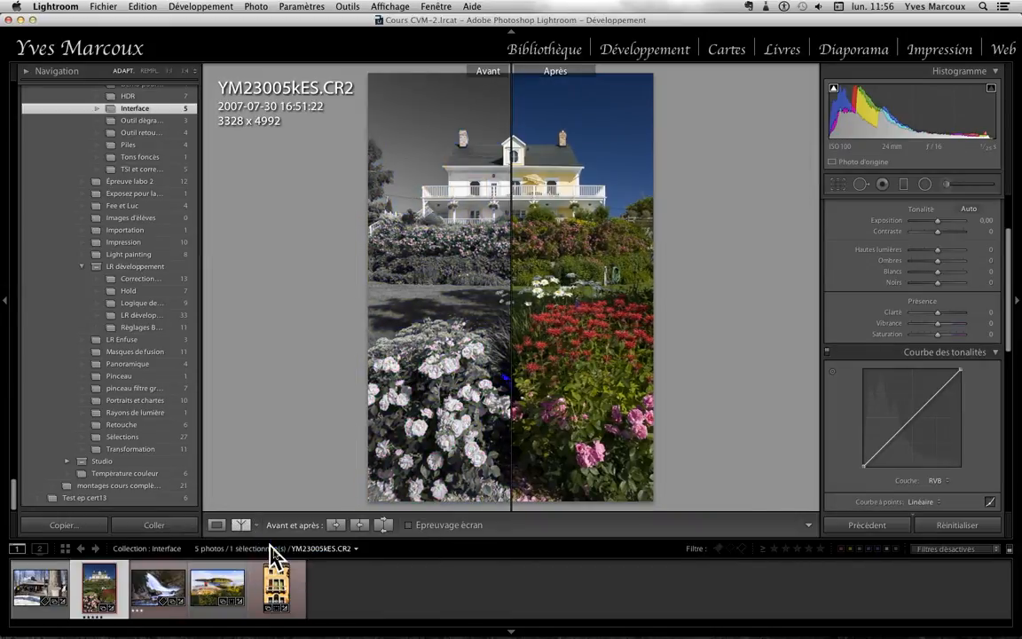
# - Compare the photo in the Avant/Après Haut/Bas and Avant/Après Gauche/Droite layouts and return to the single-photo view
pyautogui.click(257, 525)
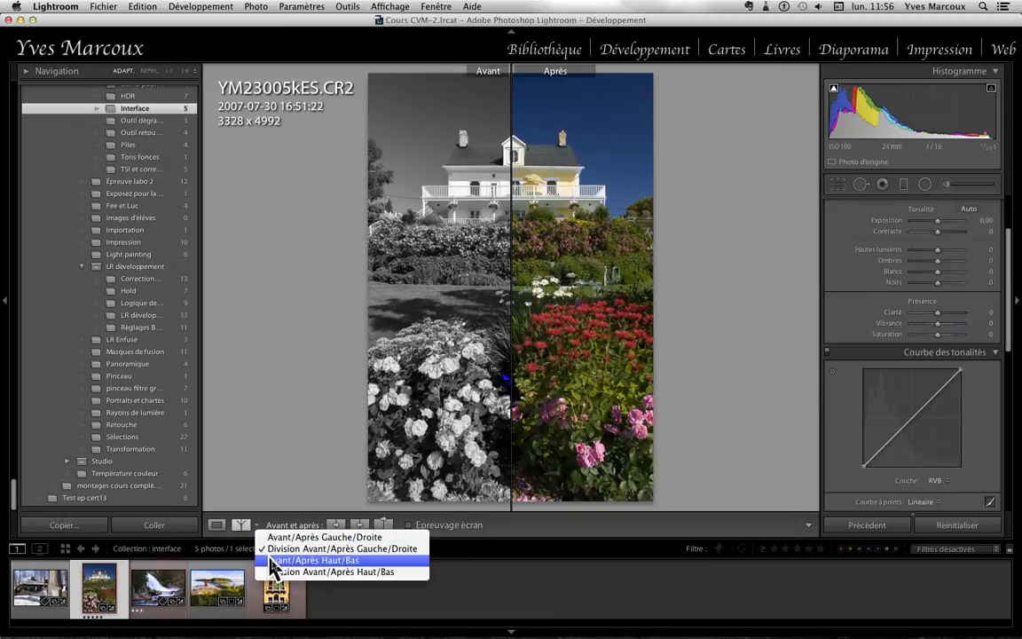
pyautogui.click(274, 559)
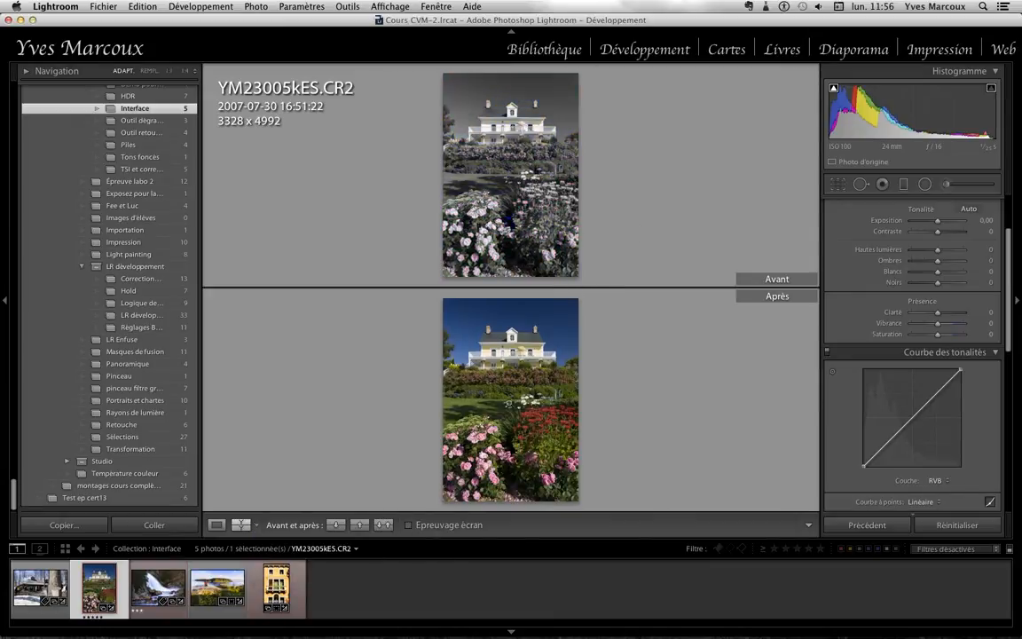
pyautogui.click(253, 527)
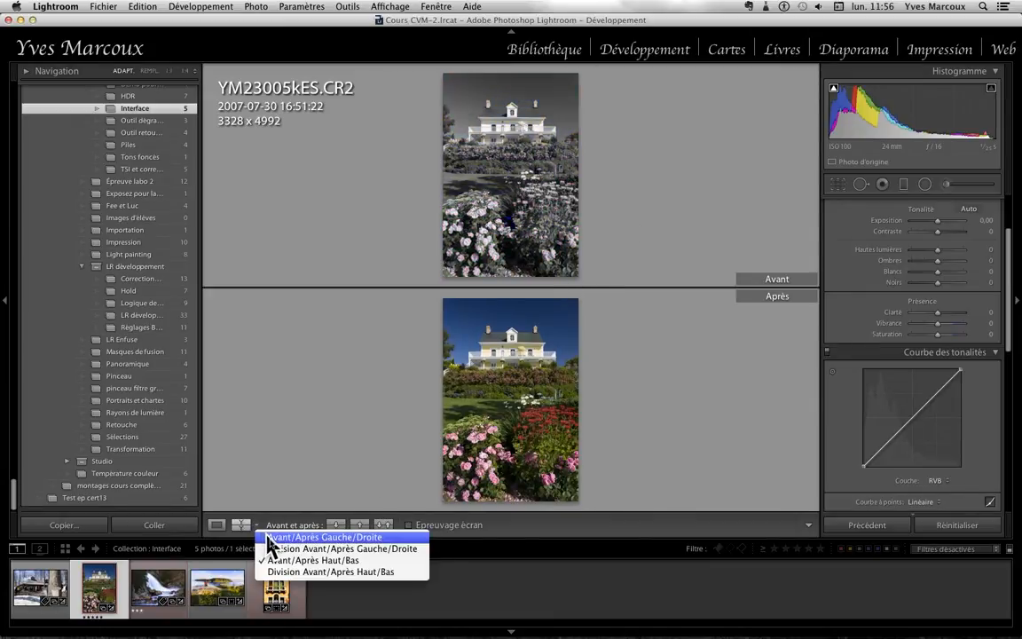
pyautogui.click(274, 533)
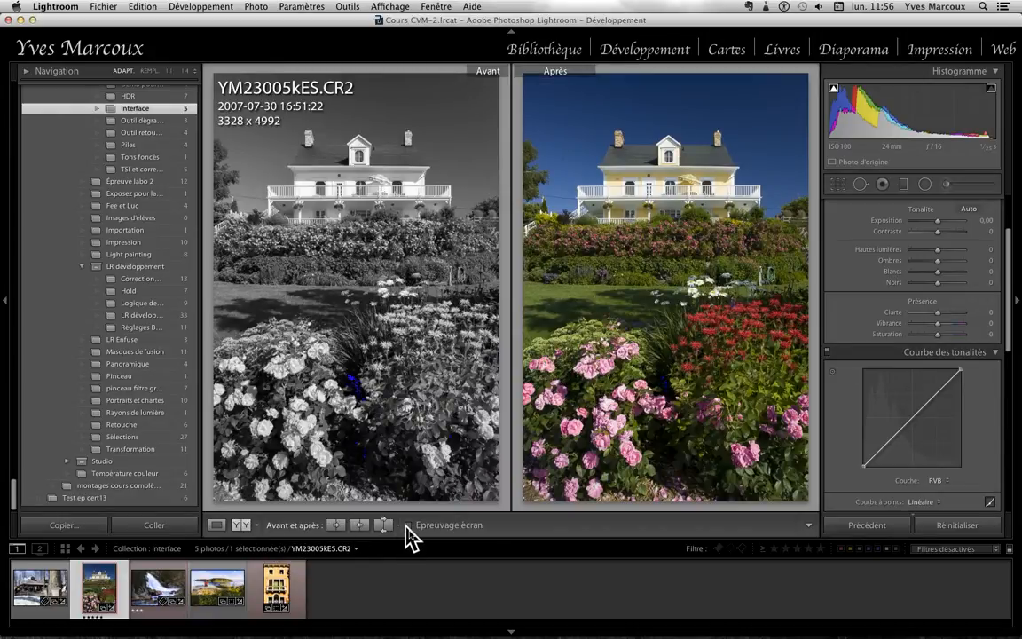
pyautogui.press('y')
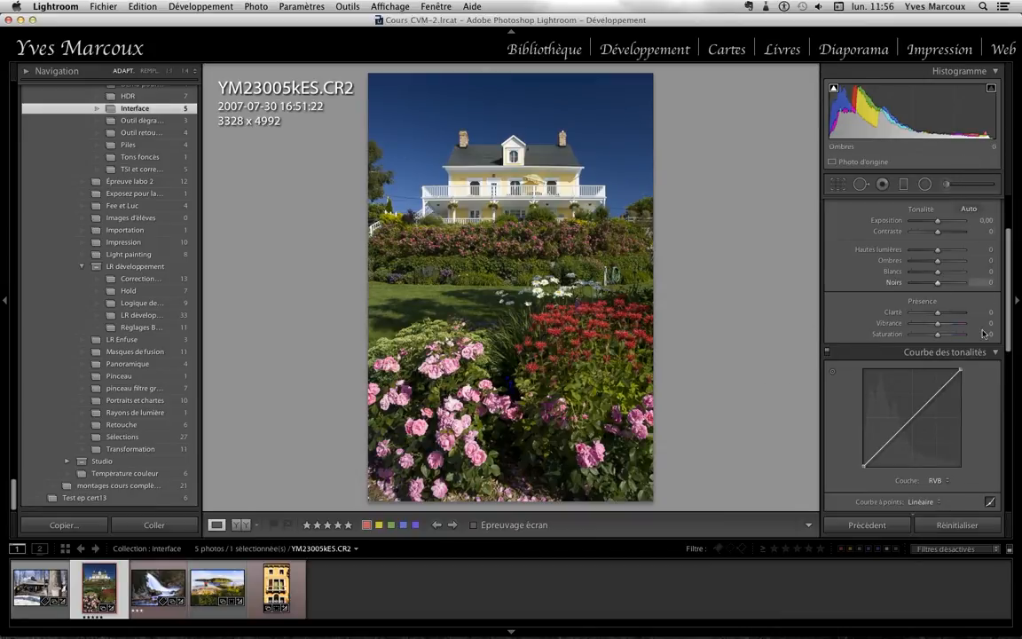
# - Raise Exposition to +3,50 and toggle the highlight clipping warning to check the overexposed areas
pyautogui.scroll(3, 983, 333)
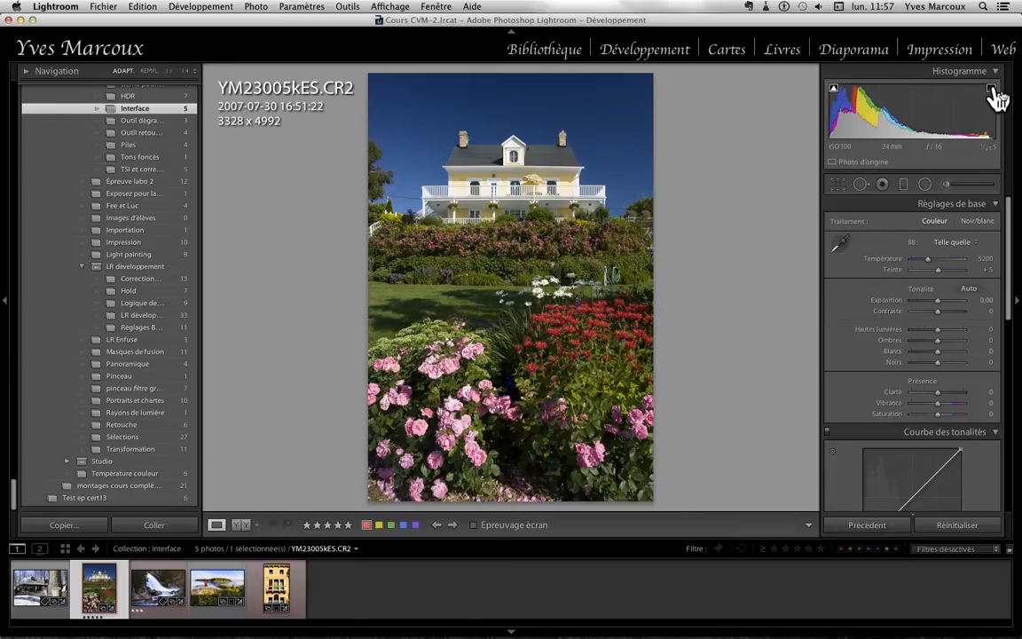
pyautogui.click(957, 301)
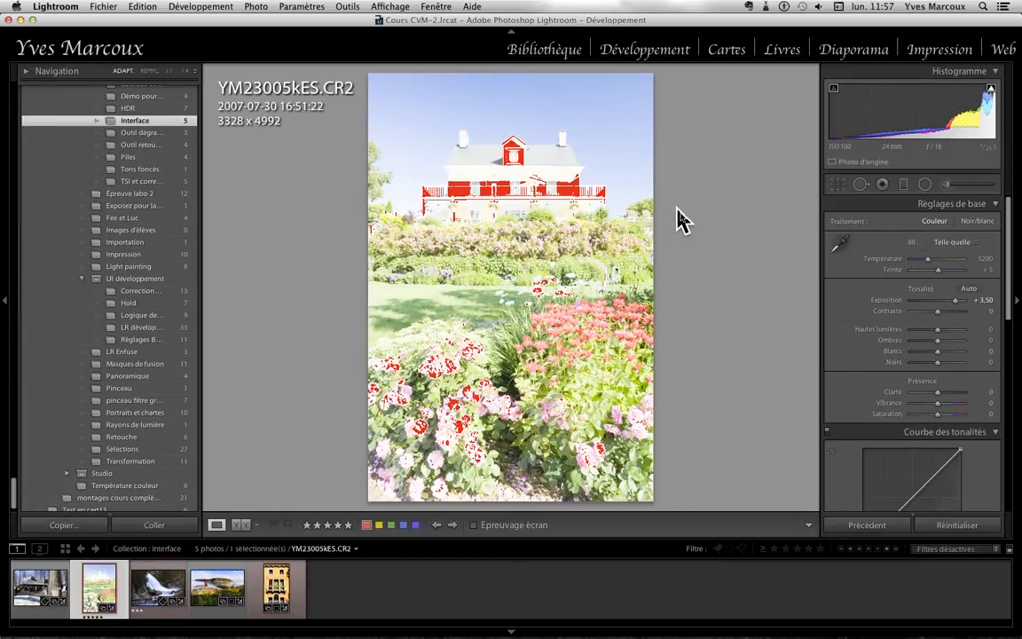
pyautogui.click(991, 91)
pyautogui.click(992, 92)
# - Lower Exposition to −3,05 and turn the shadow clipping warning off and back on
pyautogui.click(927, 300)
pyautogui.moveTo(927, 306); pyautogui.dragTo(919, 306)
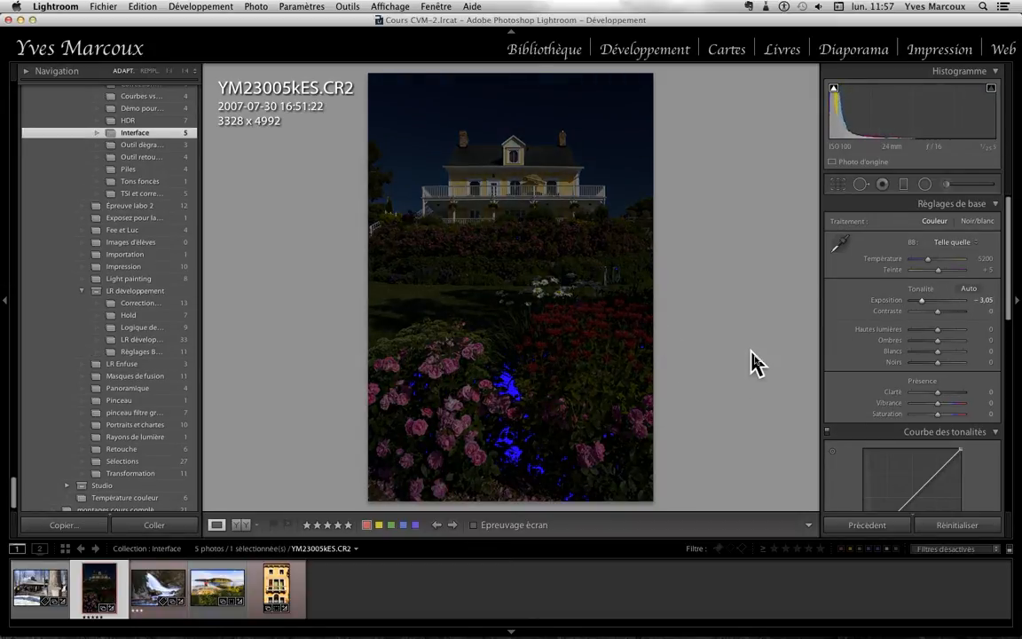
pyautogui.click(834, 88)
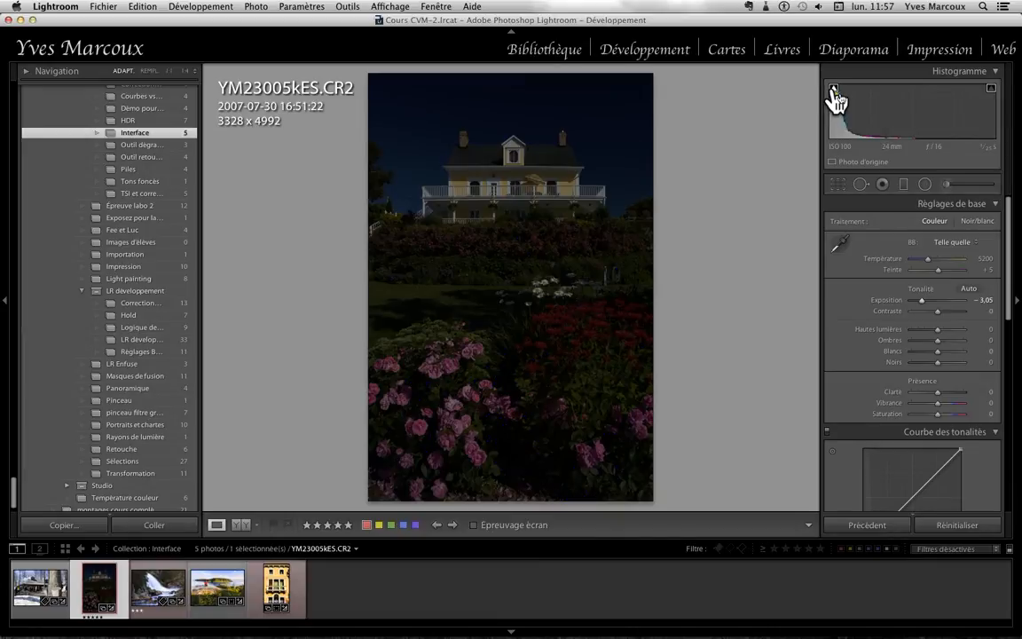
pyautogui.click(834, 90)
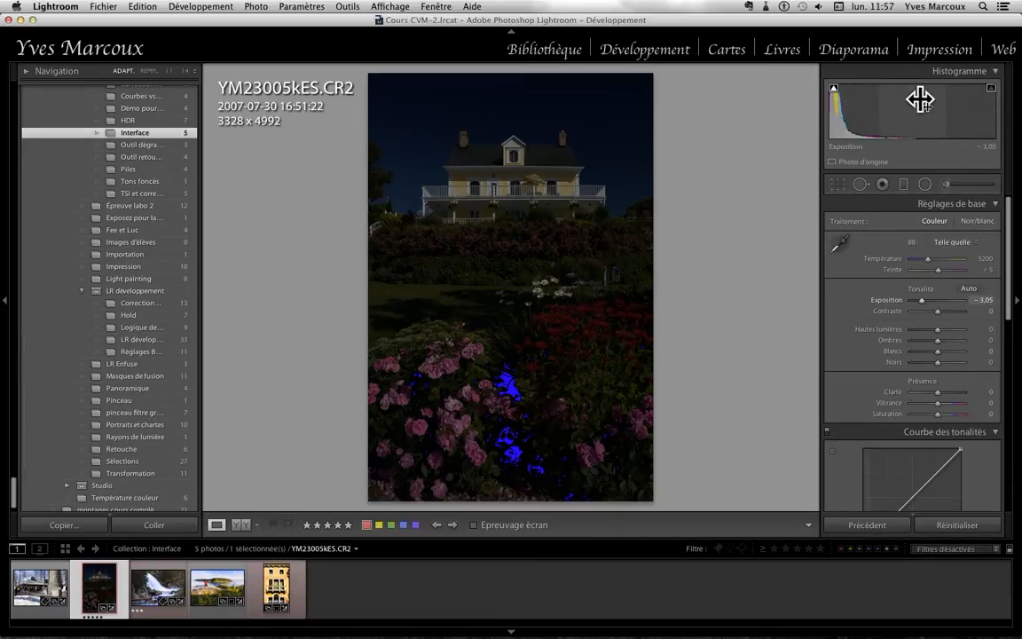
# - Toggle both clipping warnings off and on twice, and reset Exposition to 0,00
pyautogui.press('j')
pyautogui.press('j')
pyautogui.press('j')
pyautogui.press('j')
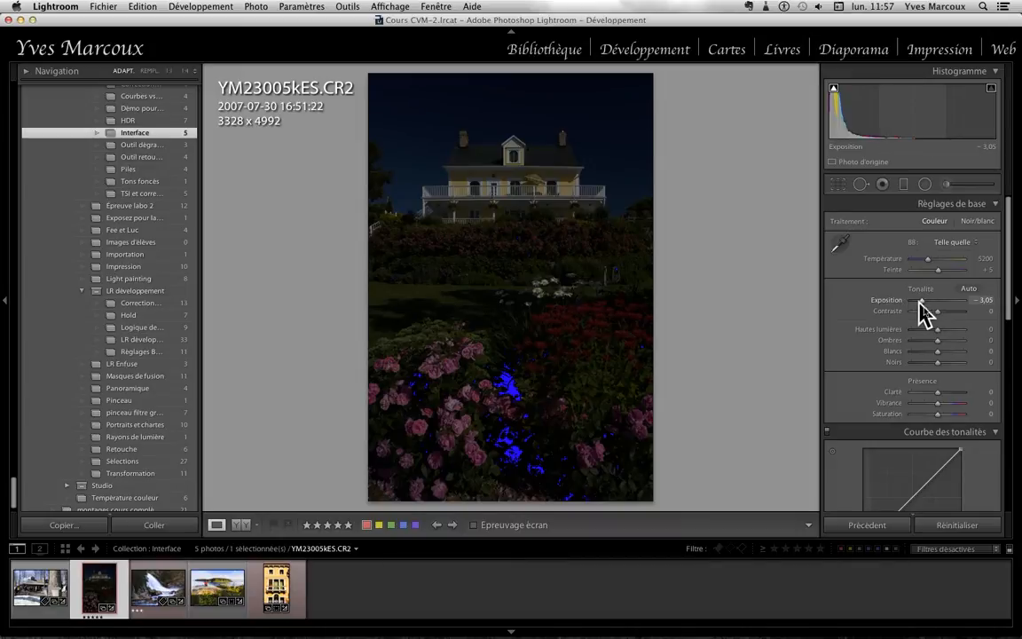
pyautogui.moveTo(922, 303); pyautogui.dragTo(928, 303)
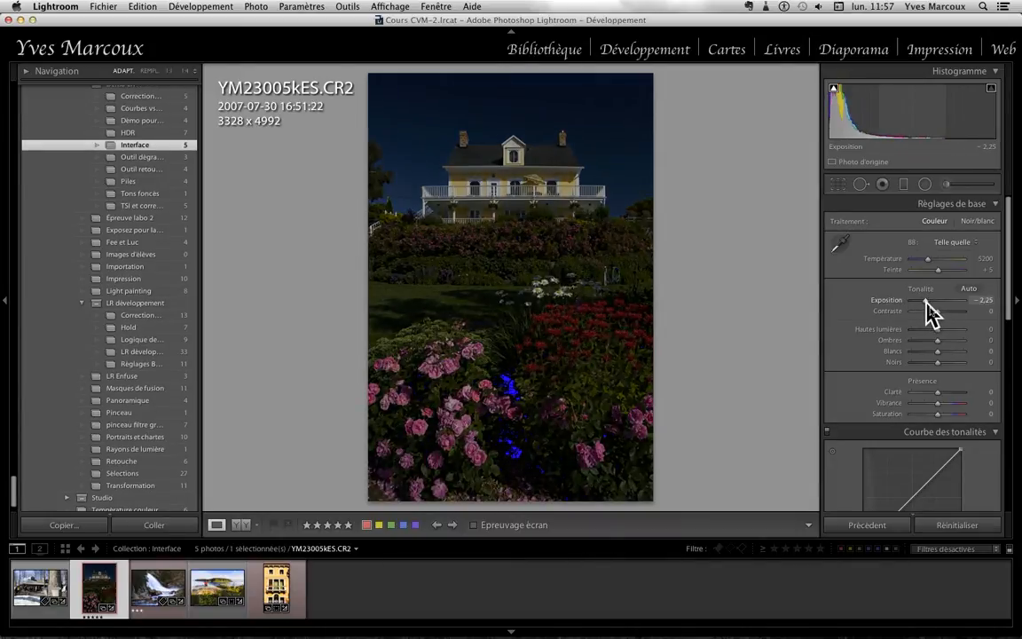
pyautogui.doubleClick(890, 301)
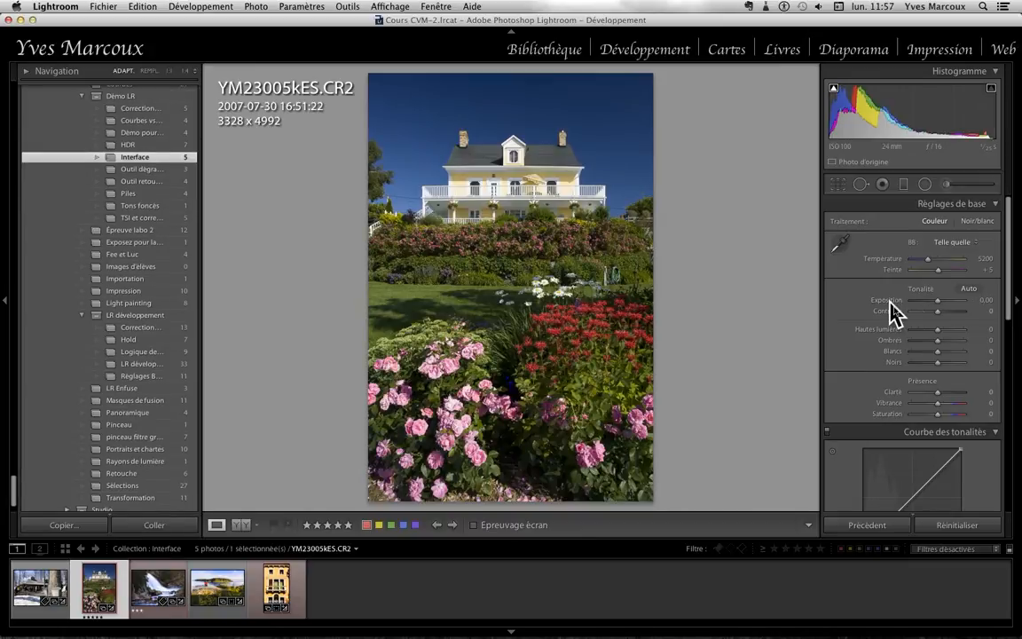
# - Set Exposition to +2,30, Hautes lumières to +43, Ombres to −30, Blancs to −41 and Noirs to +47, and reset the whole Tonalité group
pyautogui.click(947, 301)
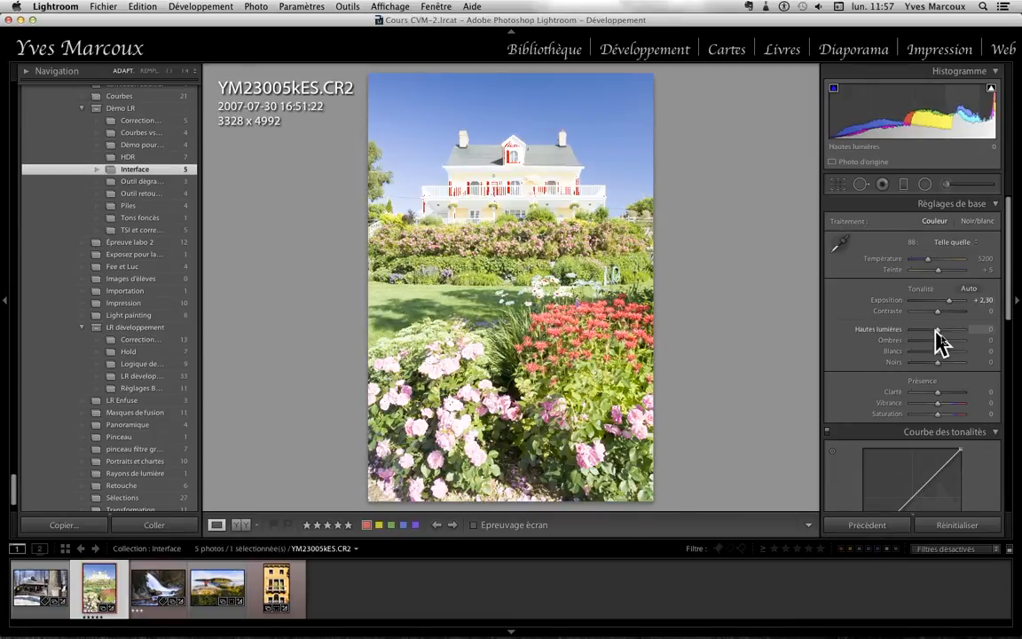
pyautogui.click(947, 329)
pyautogui.click(929, 340)
pyautogui.click(925, 351)
pyautogui.click(949, 362)
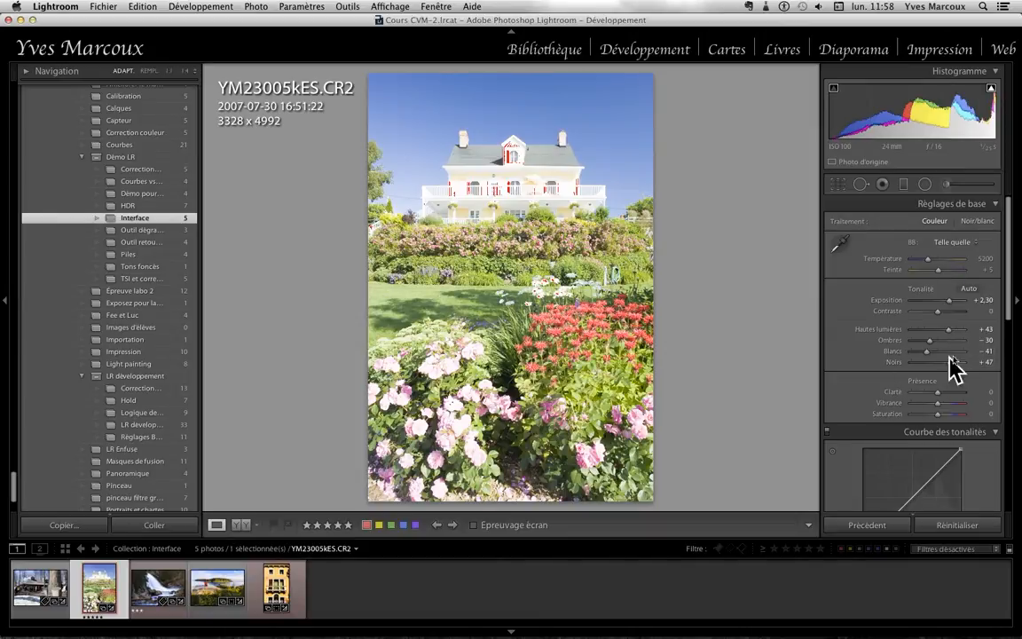
pyautogui.doubleClick(920, 290)
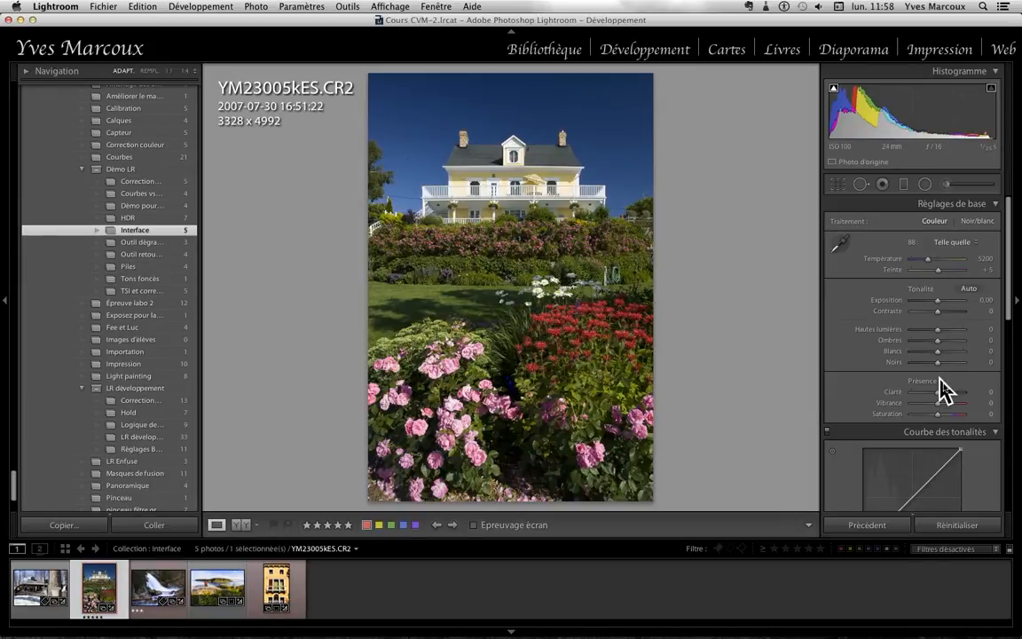
# - Raise Exposition to +3,12 and reset that slider alone to 0,00
pyautogui.click(954, 300)
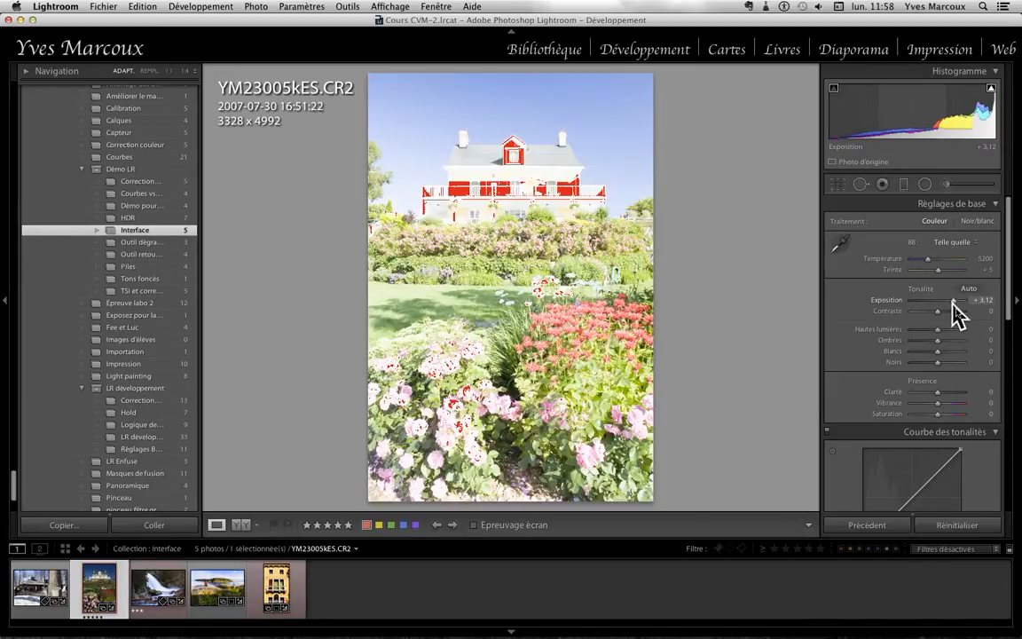
pyautogui.doubleClick(895, 302)
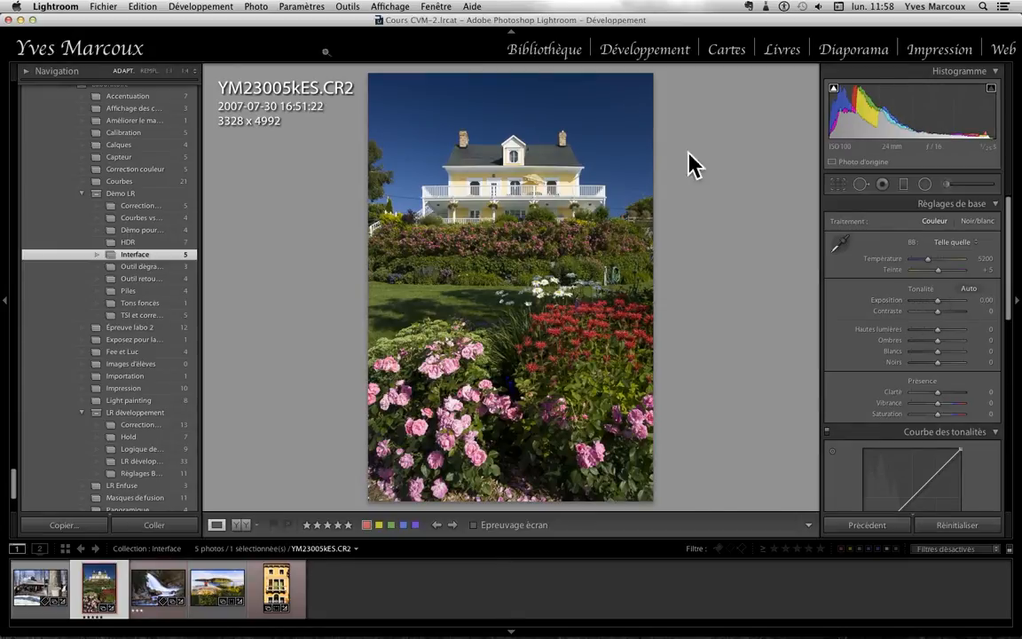
# - Zoom in on the house and hide the photo information overlay
pyautogui.click(186, 70)
pyautogui.moveTo(577, 132); pyautogui.dragTo(572, 205)
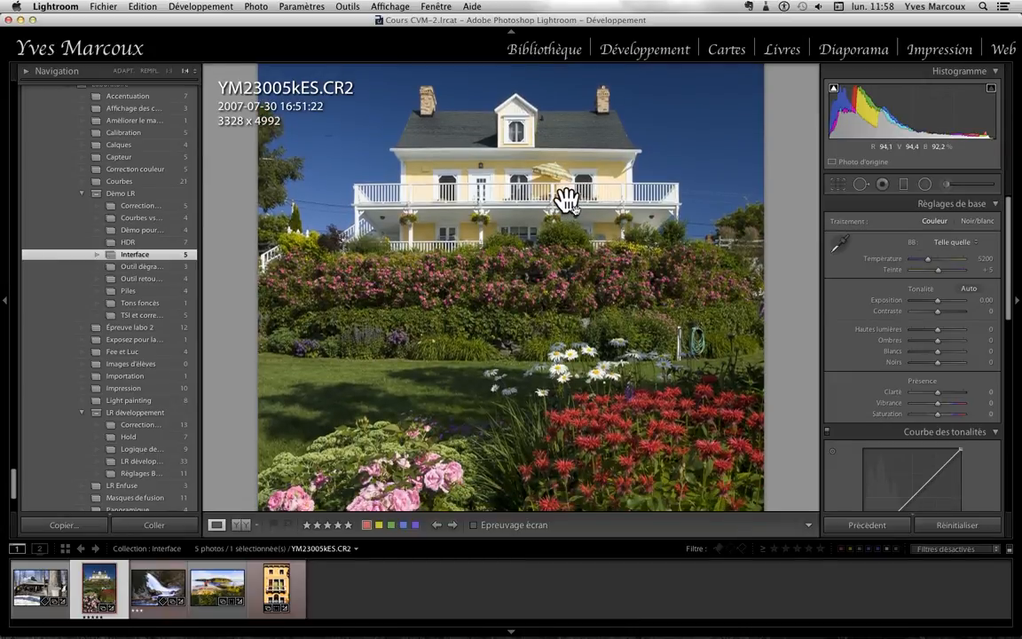
pyautogui.press('i')
pyautogui.press('i')
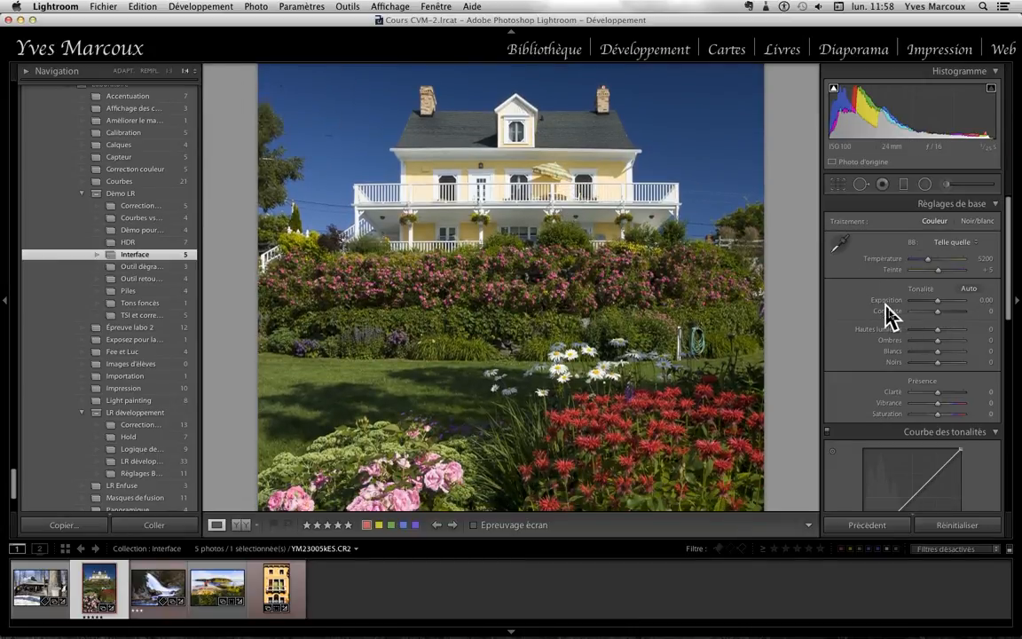
# - Raise Exposition to +2,85 to overexpose the house and flowers
pyautogui.click(949, 300)
pyautogui.moveTo(949, 302); pyautogui.dragTo(952, 302)
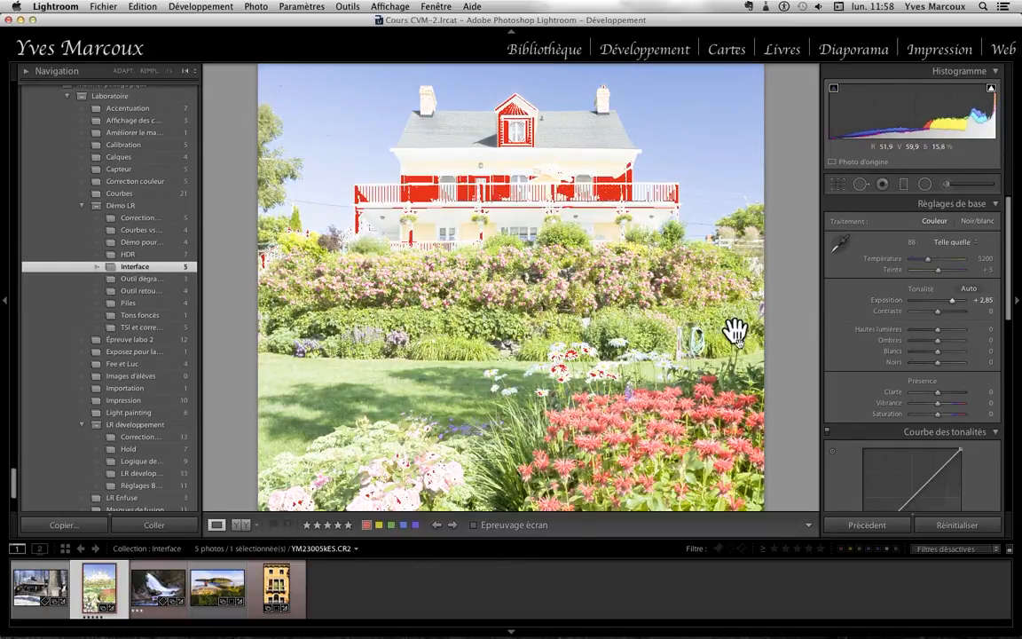
pyautogui.moveTo(734, 331); pyautogui.dragTo(725, 319)
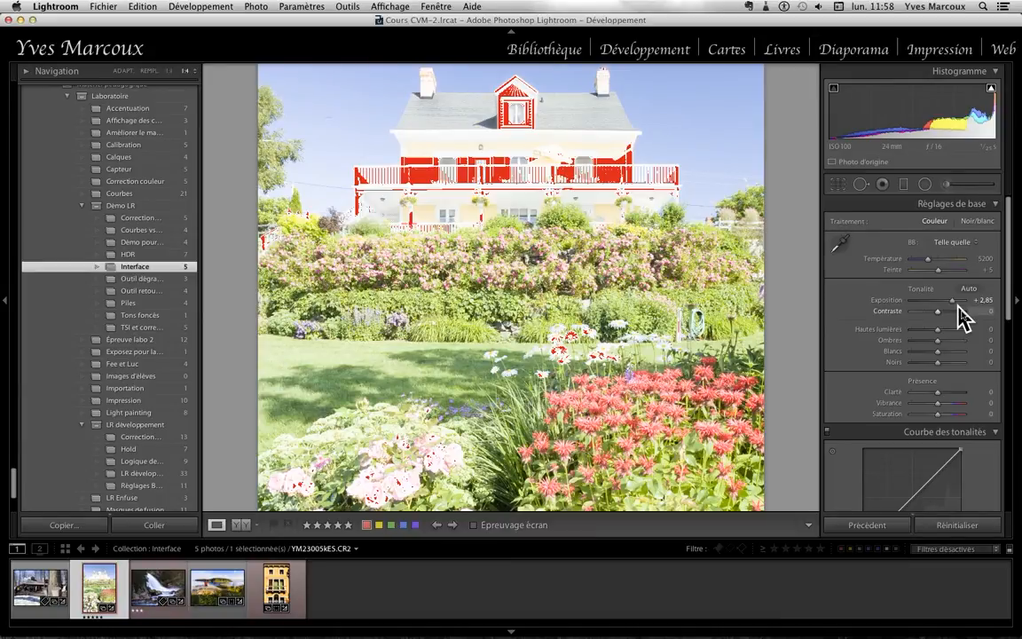
# - Compare the normal view with the highlight clipping mask while adjusting Exposition to +2,80 and up to +3,15
pyautogui.press('alt')
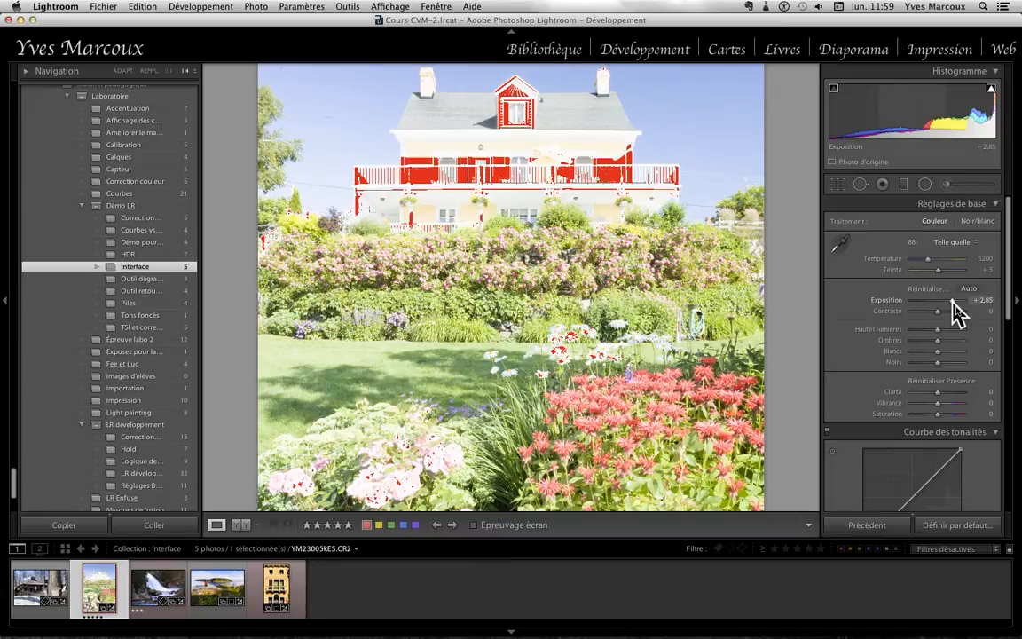
pyautogui.moveTo(949, 302); pyautogui.dragTo(952, 302)
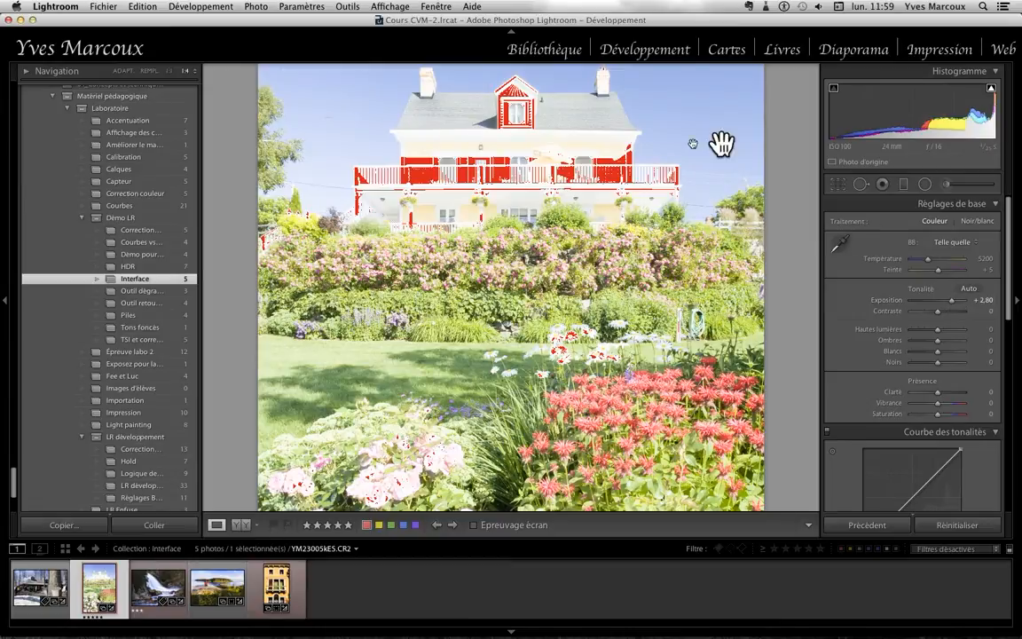
pyautogui.press('alt')
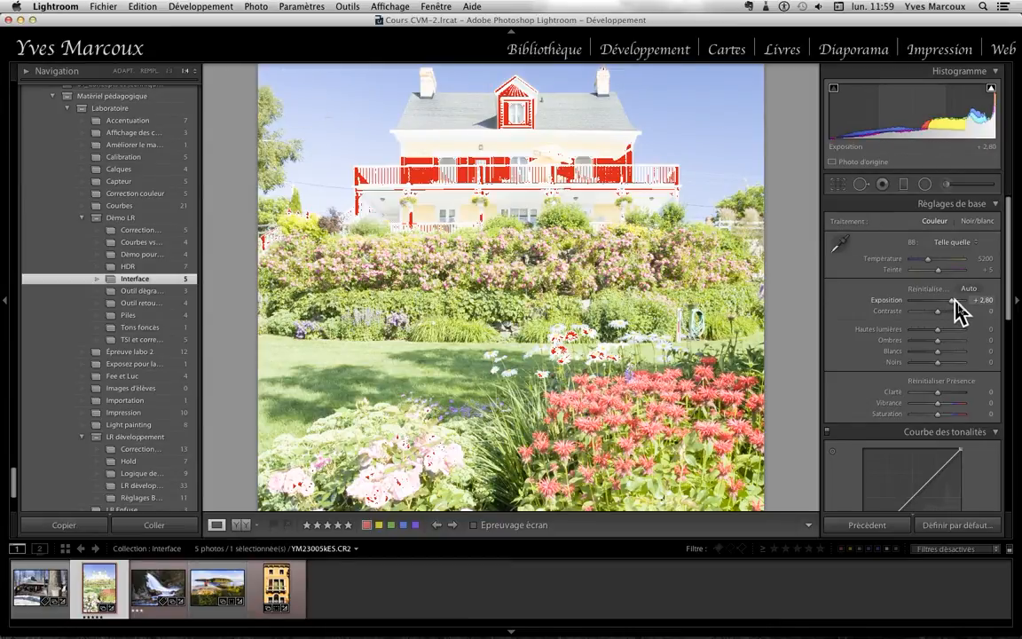
pyautogui.moveTo(953, 302); pyautogui.dragTo(953, 303)
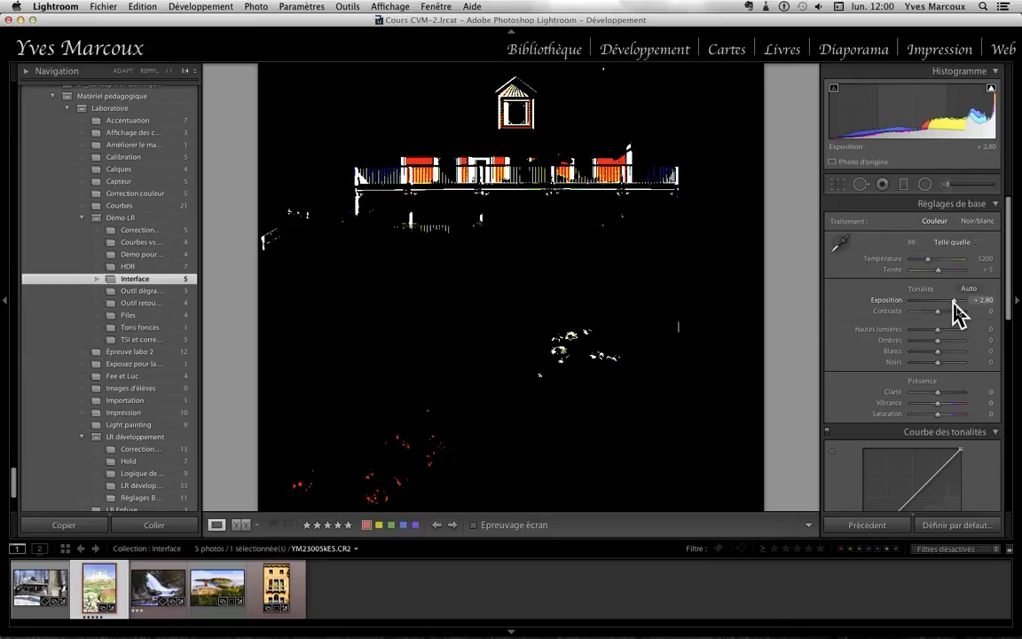
pyautogui.moveTo(955, 304); pyautogui.dragTo(955, 303)
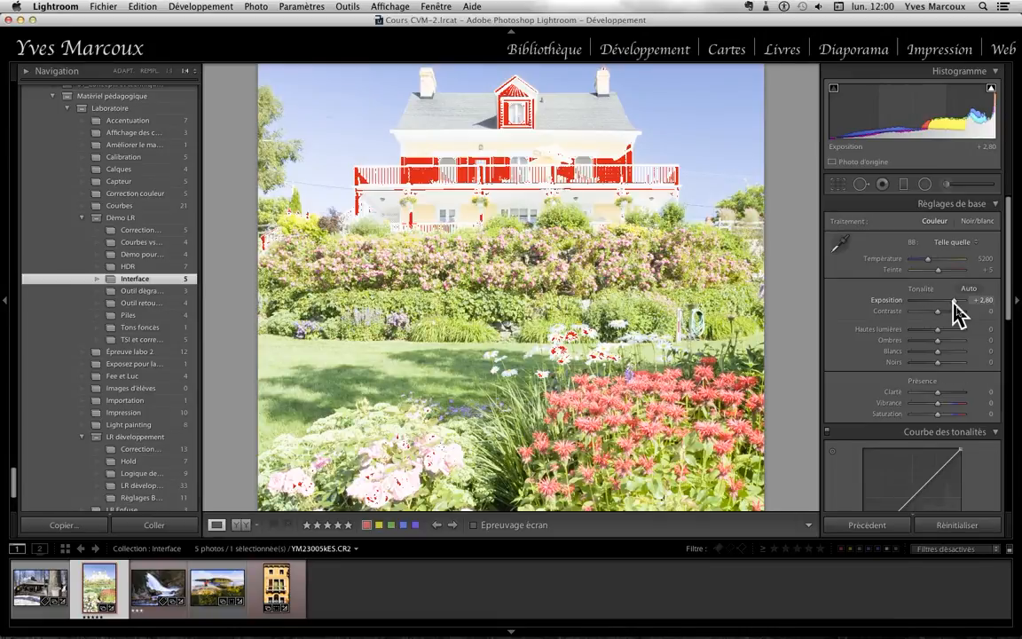
pyautogui.press('alt')
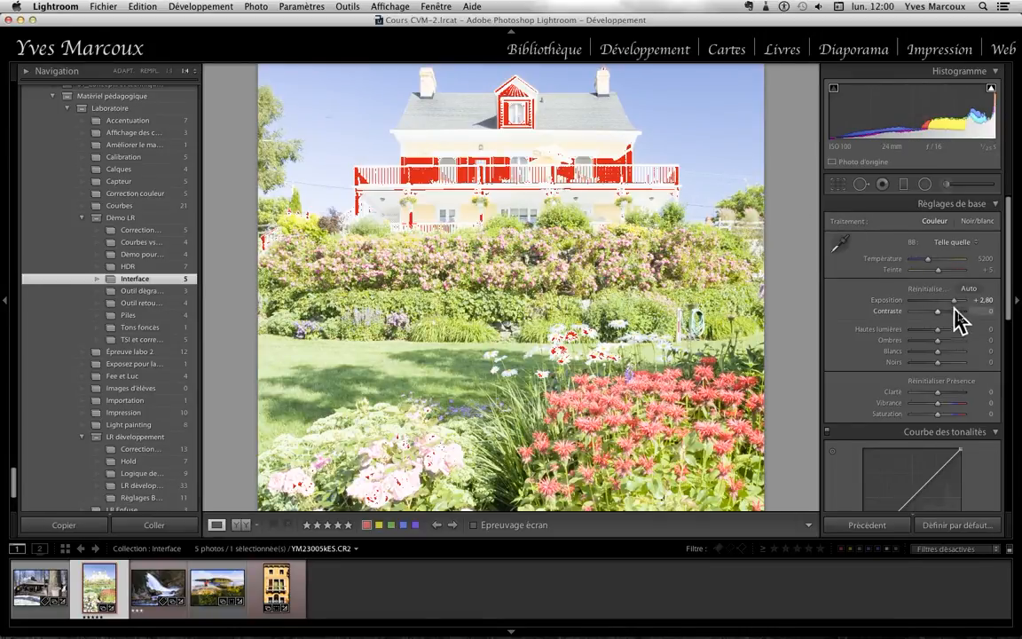
pyautogui.moveTo(955, 304); pyautogui.dragTo(956, 305)
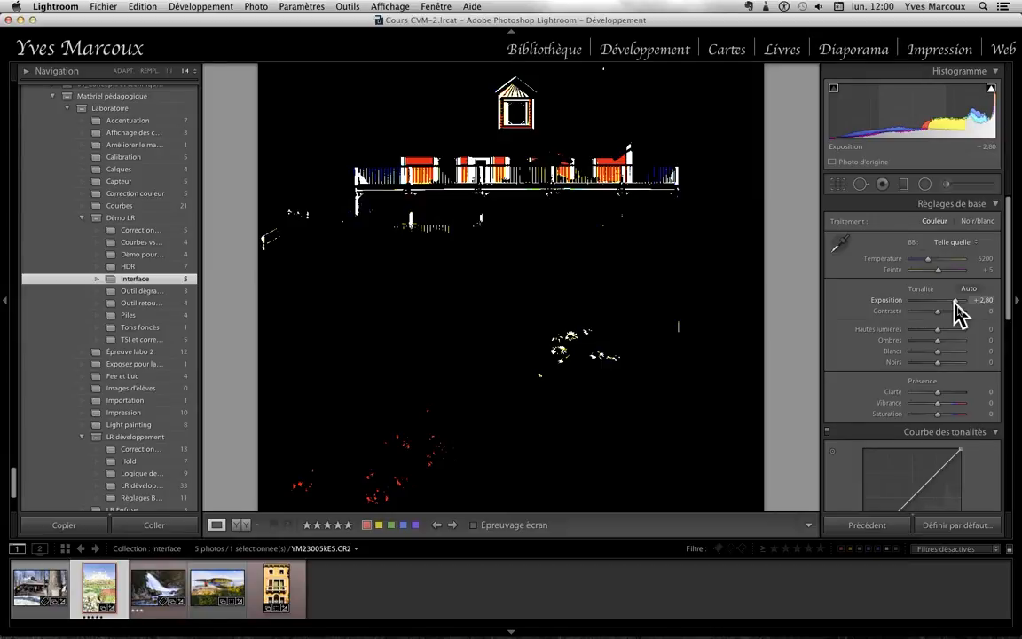
pyautogui.moveTo(956, 303); pyautogui.dragTo(956, 303)
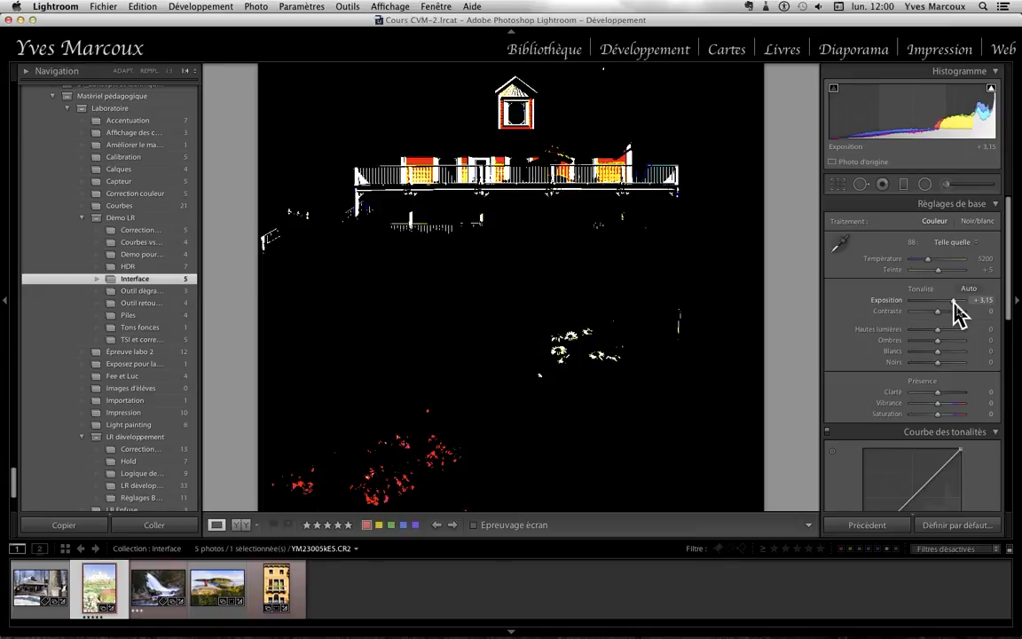
# - Set Exposition to −2,65 and Noirs to −32 using the shadow clipping mask, and reset the whole Tonalité group
pyautogui.moveTo(953, 302); pyautogui.dragTo(922, 302)
pyautogui.moveTo(938, 362); pyautogui.dragTo(916, 363)
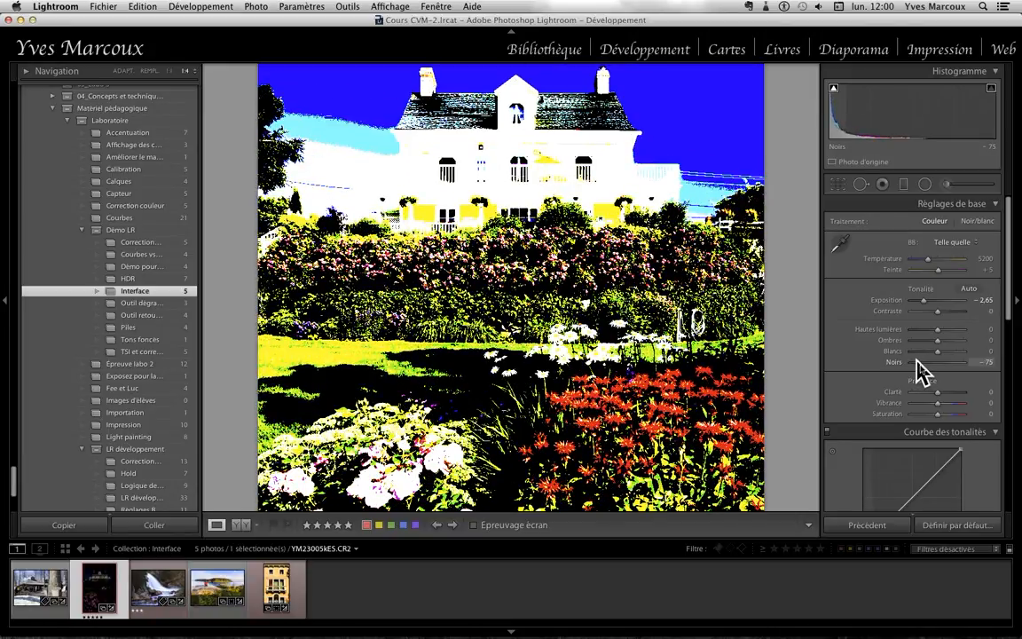
pyautogui.moveTo(916, 362); pyautogui.dragTo(930, 366)
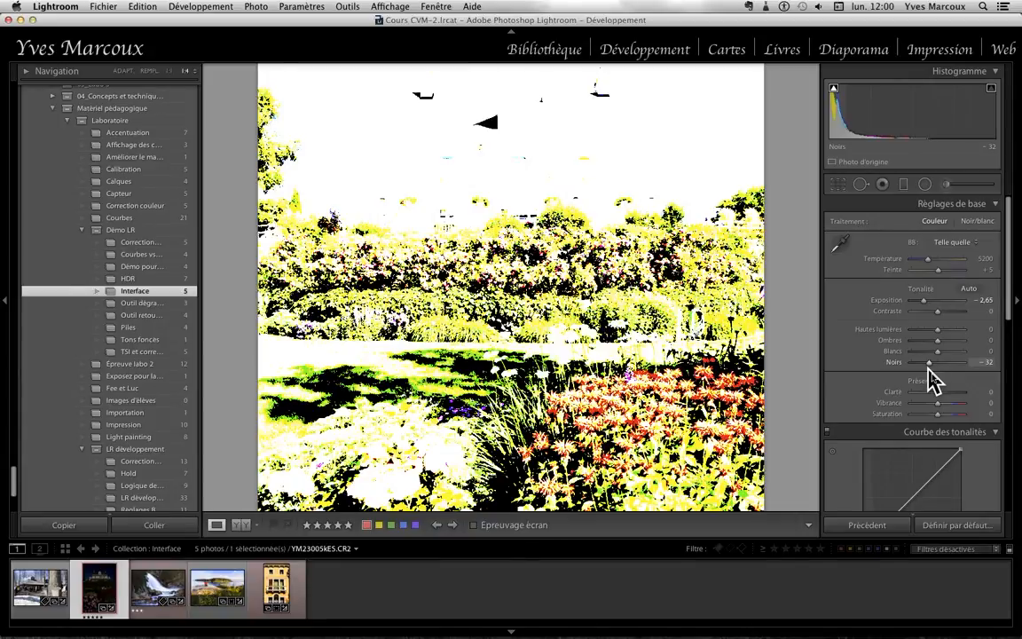
pyautogui.moveTo(929, 371); pyautogui.dragTo(931, 376)
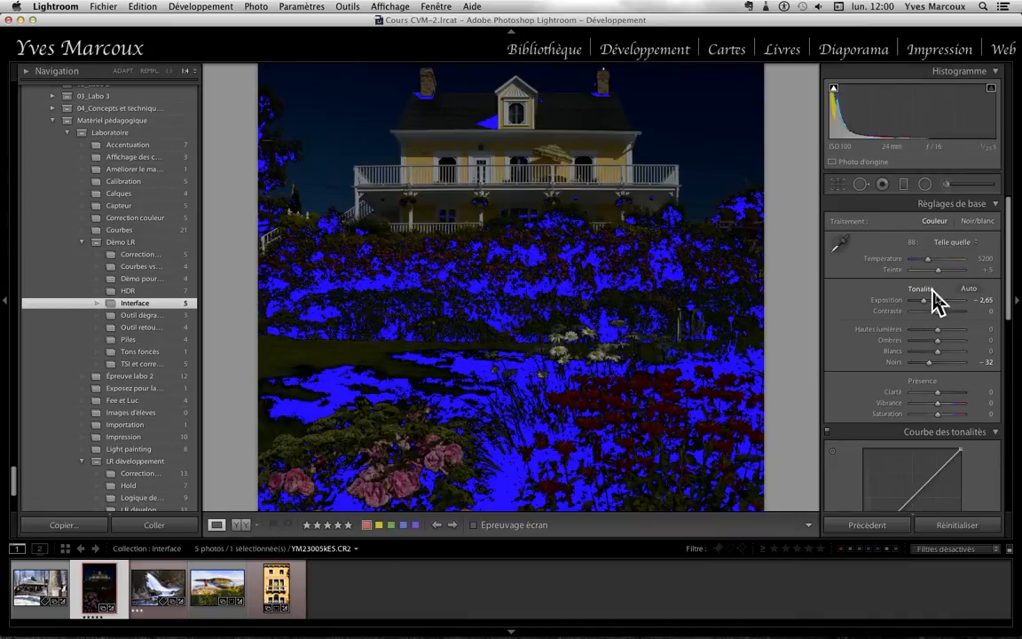
pyautogui.doubleClick(927, 290)
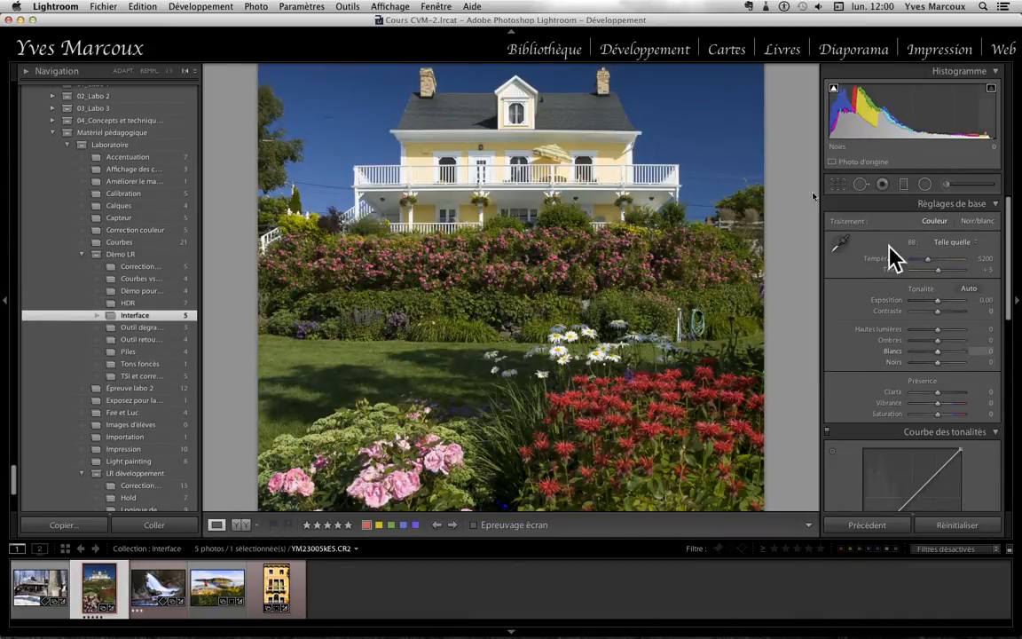
pyautogui.click(572, 148)
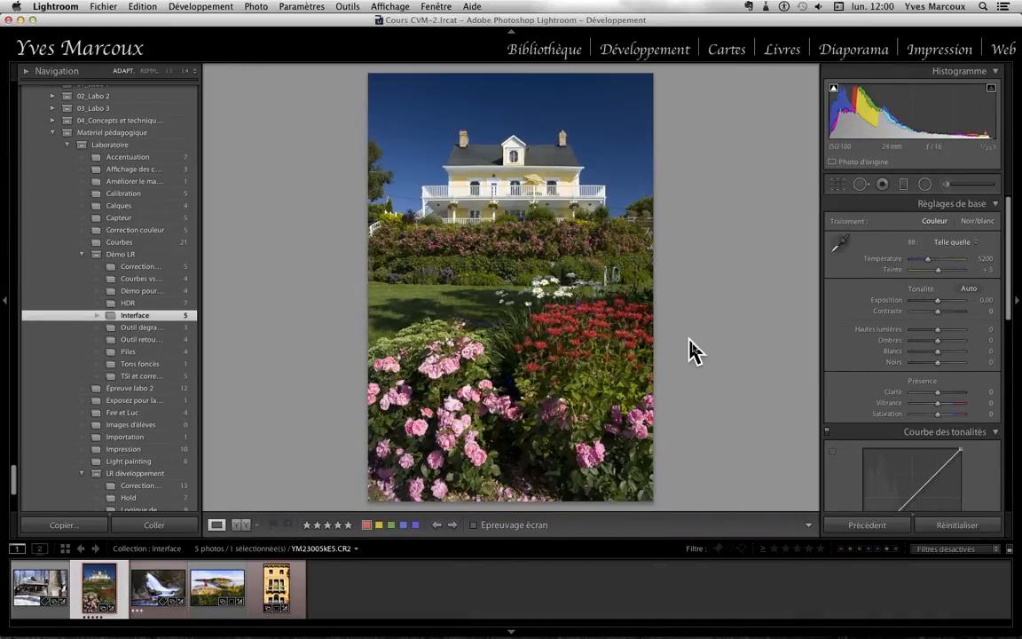
# - Show the options of the Recadrer et redresser, spot retouching and adjustment brush tools in turn, and close them
pyautogui.click(838, 185)
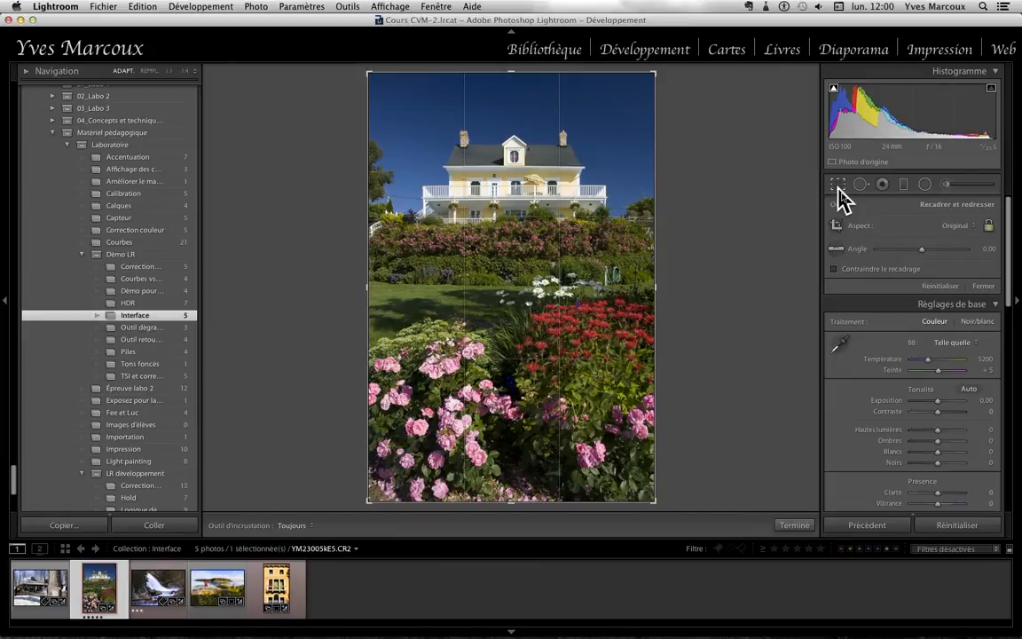
pyautogui.click(838, 186)
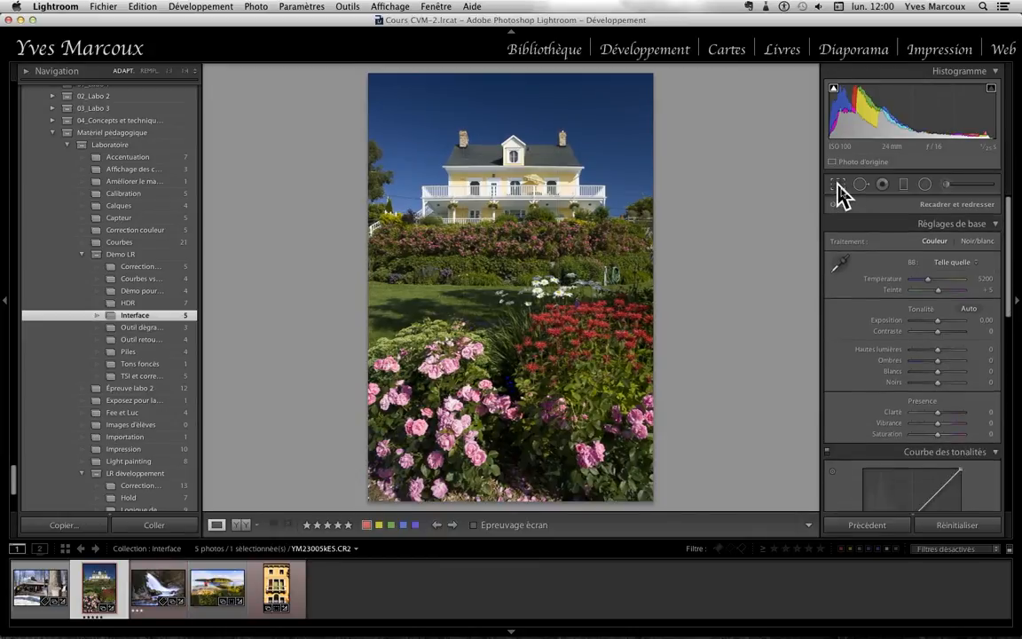
pyautogui.click(838, 185)
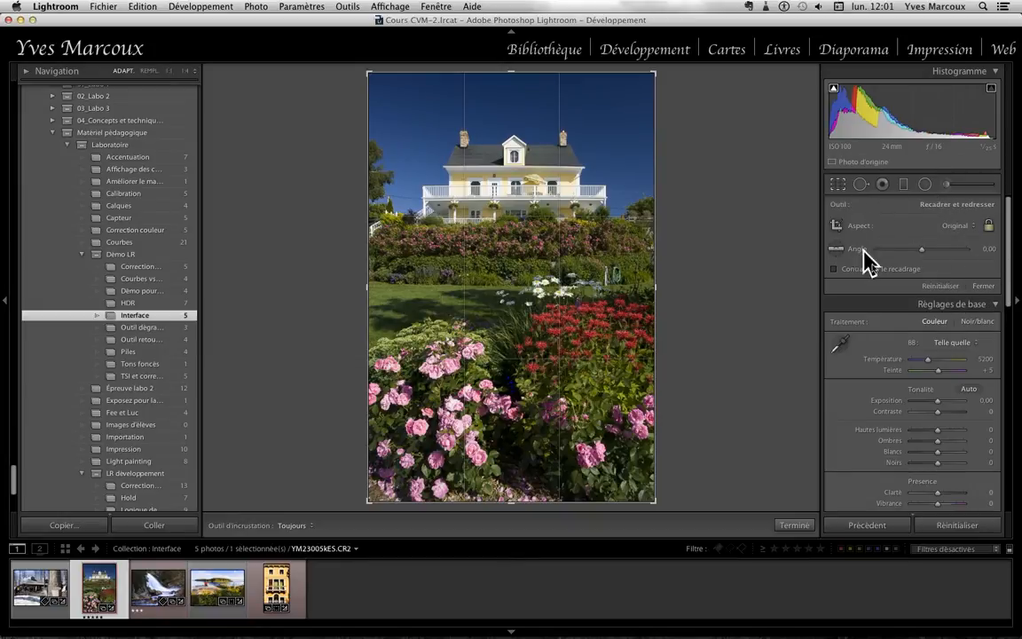
pyautogui.click(861, 184)
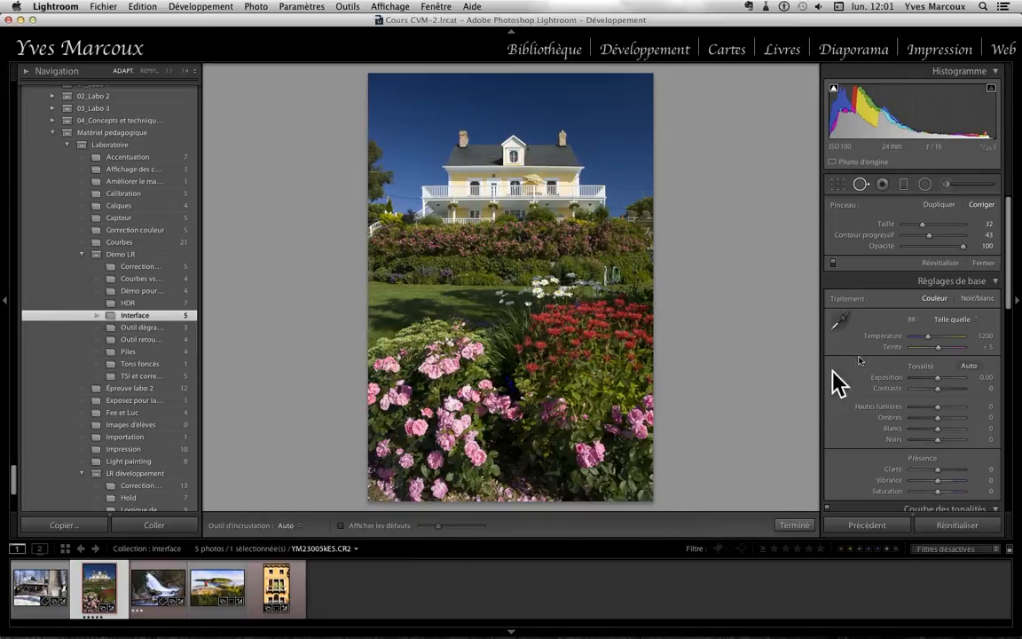
pyautogui.click(947, 184)
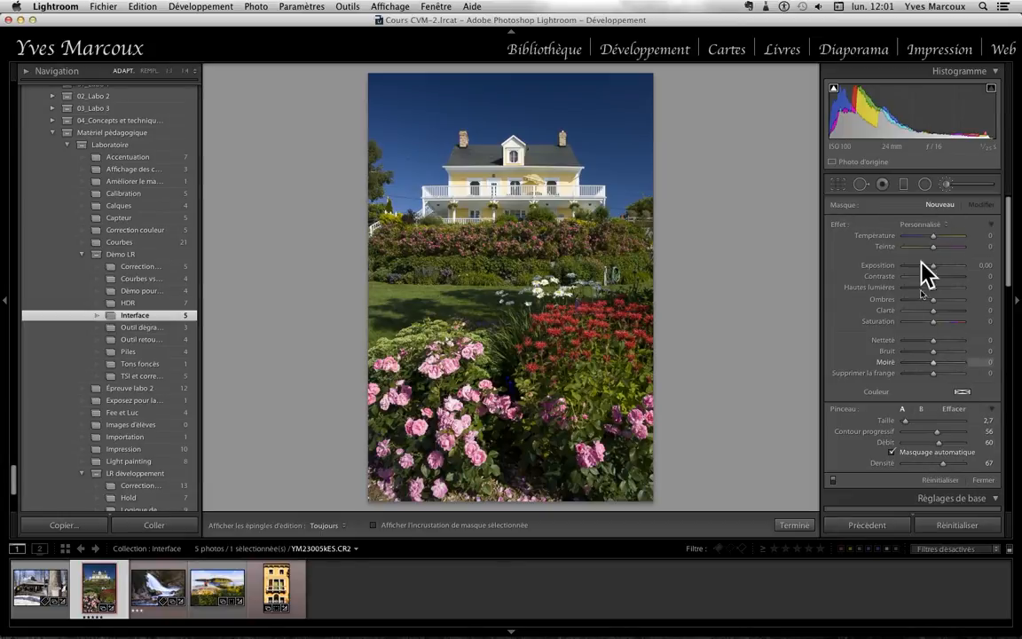
pyautogui.click(984, 481)
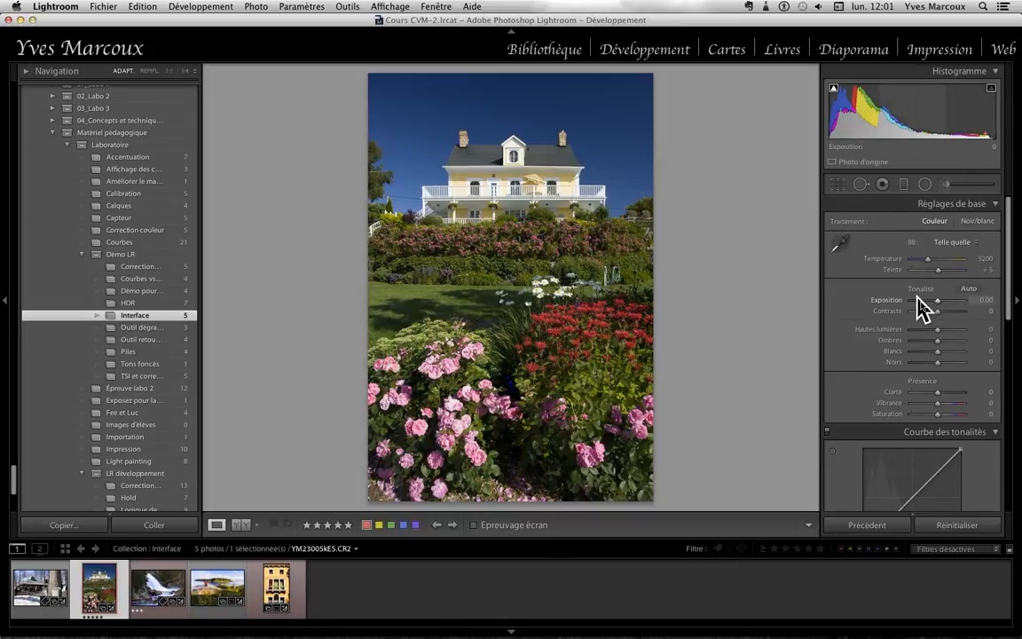
# - Turn on the targeted adjustment tool of Courbe des tonalités, check the sky's tones on the curve, and turn it off
pyautogui.scroll(-1, 937, 330)
pyautogui.scroll(-6, 939, 333)
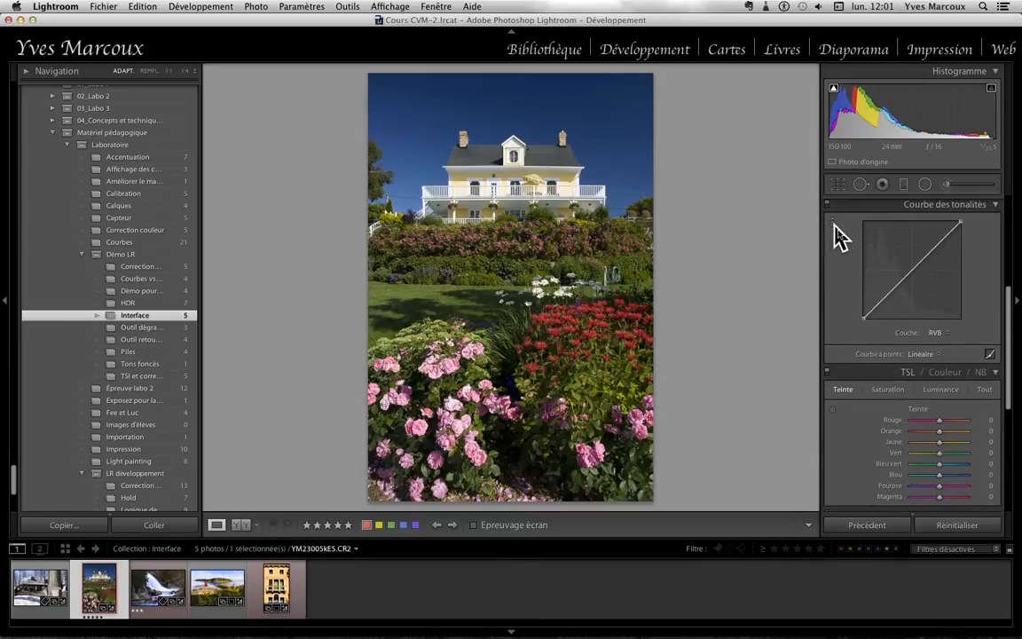
pyautogui.click(834, 224)
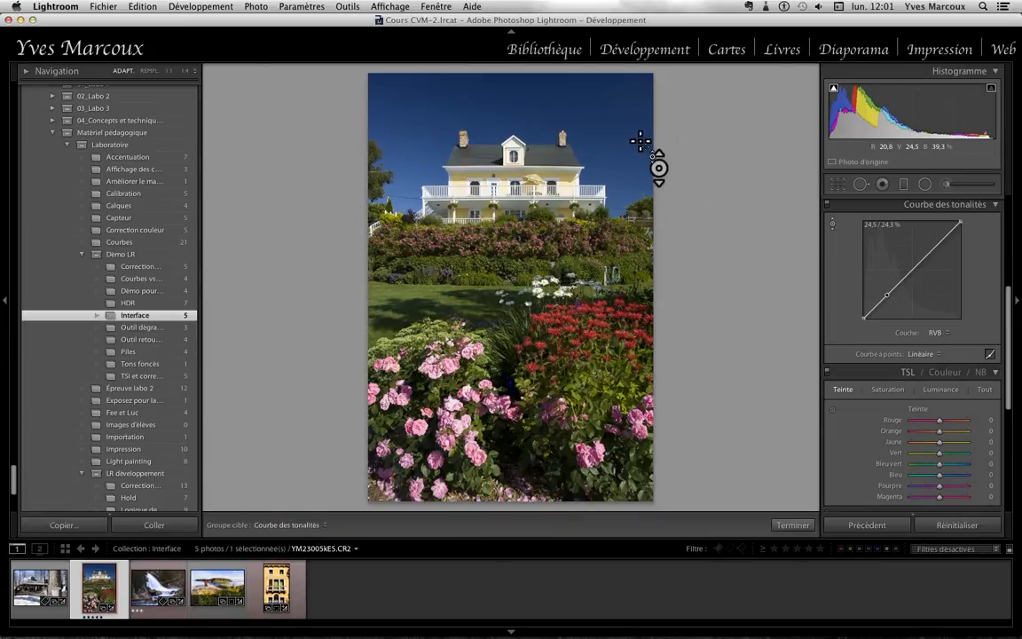
pyautogui.click(834, 228)
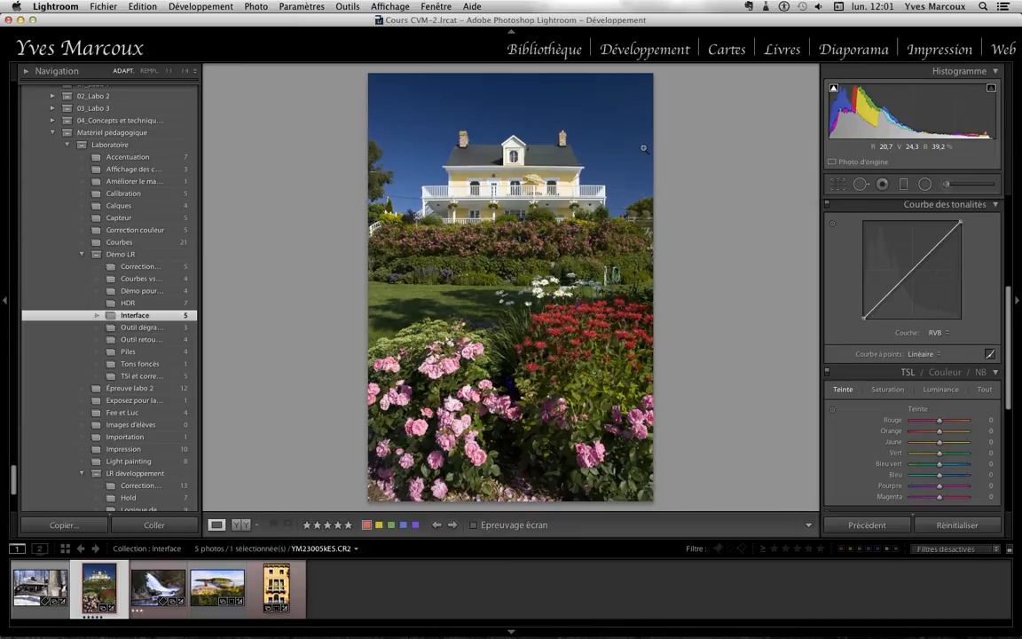
# - On Port_004.cr2, shift the sky's Teinte with the targeted adjustment tool to Bleu vert +36 and Bleu −100
pyautogui.scroll(-5, 865, 324)
pyautogui.scroll(-2, 878, 321)
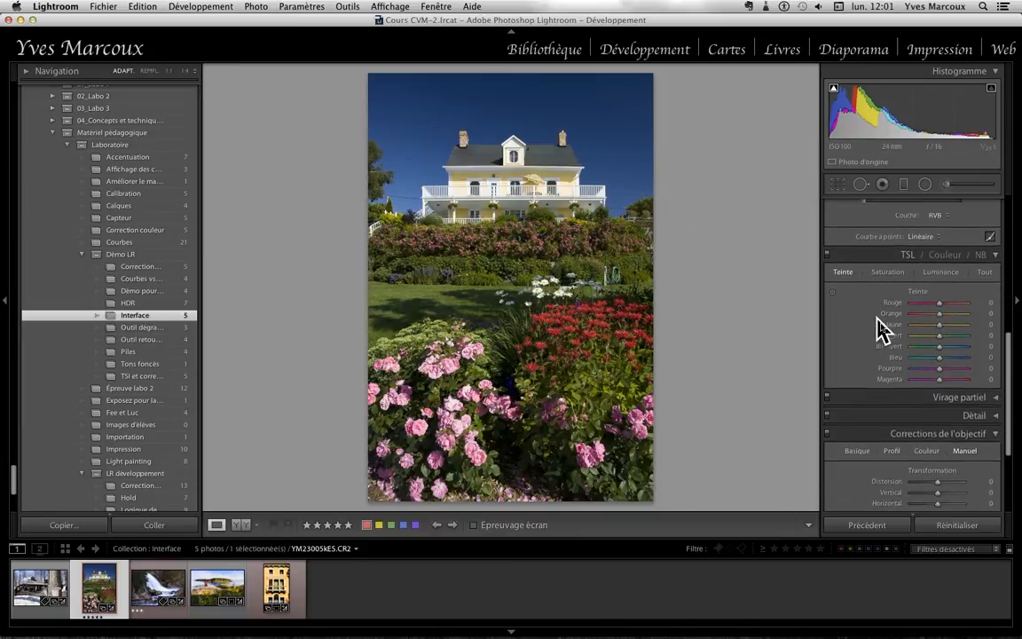
pyautogui.click(217, 587)
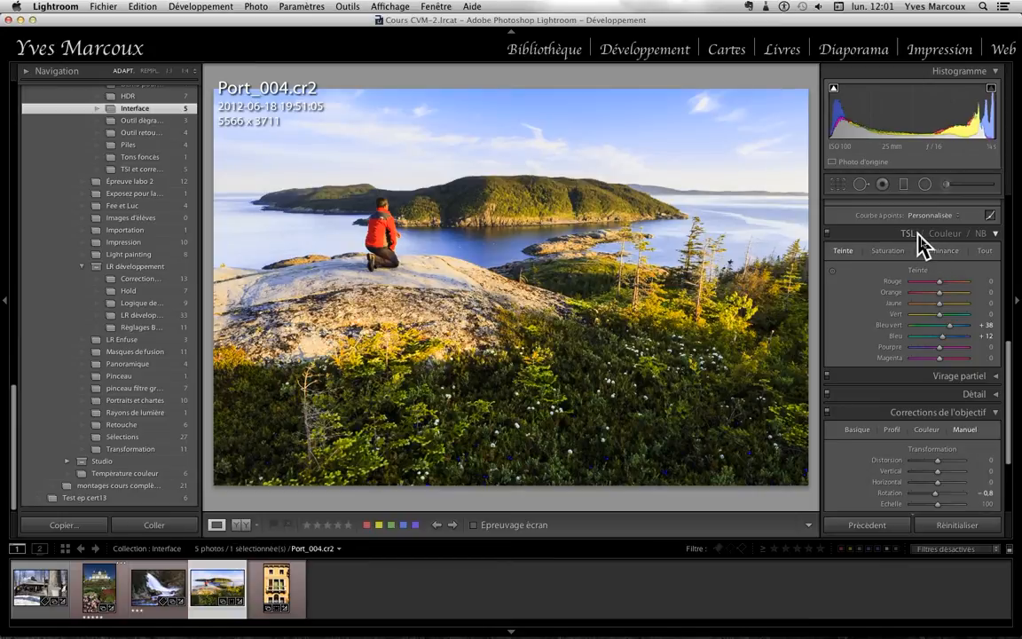
pyautogui.click(833, 271)
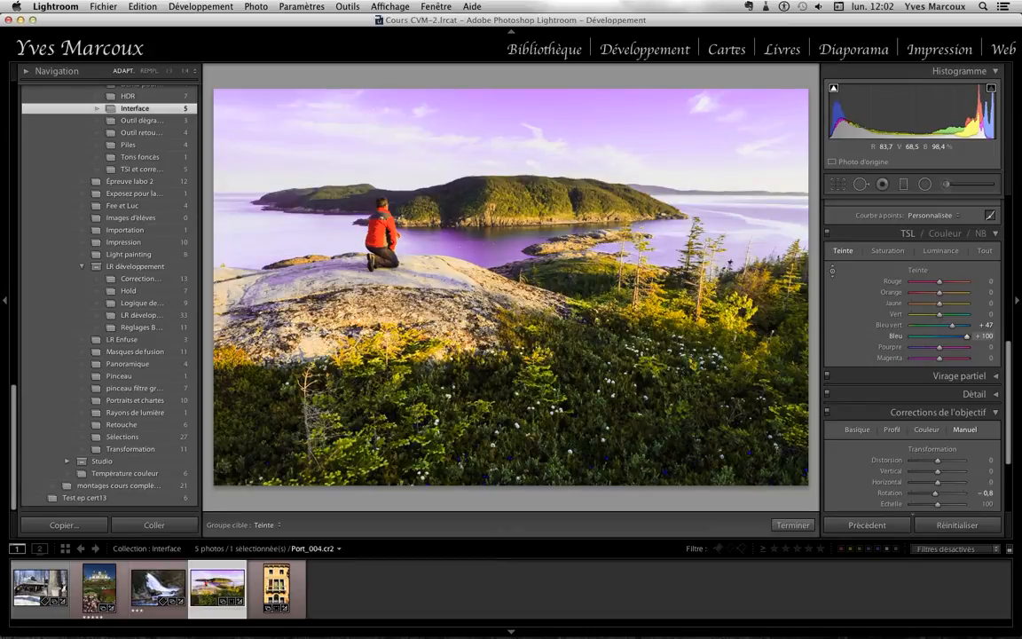
pyautogui.moveTo(511, 107); pyautogui.dragTo(511, 164)
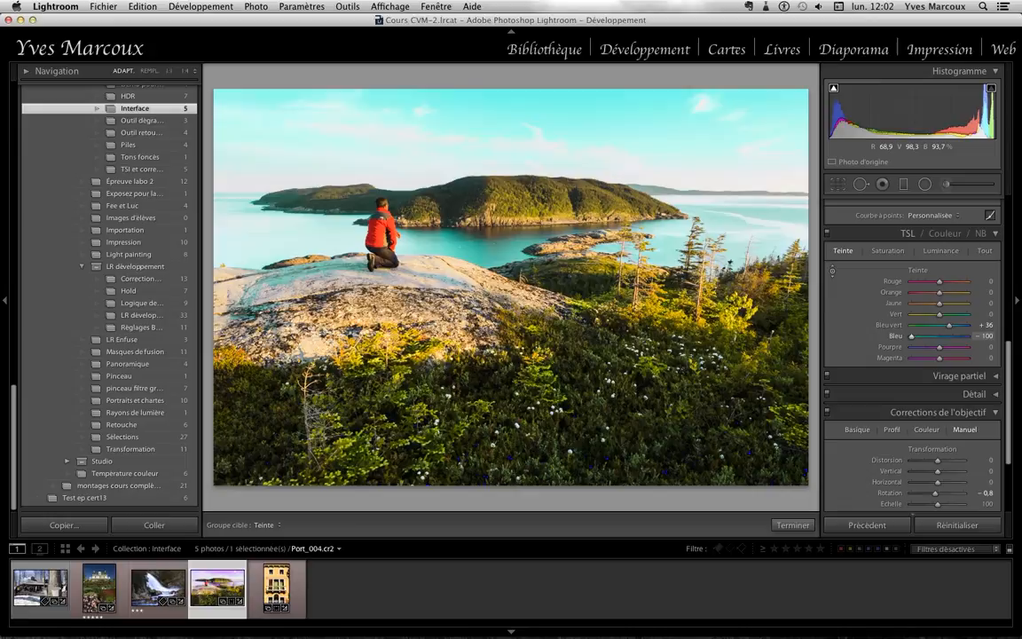
# - Shift the sky's Teinte with the targeted adjustment tool to Bleu vert +45 and Bleu +79
pyautogui.moveTo(511, 147); pyautogui.dragTo(511, 114)
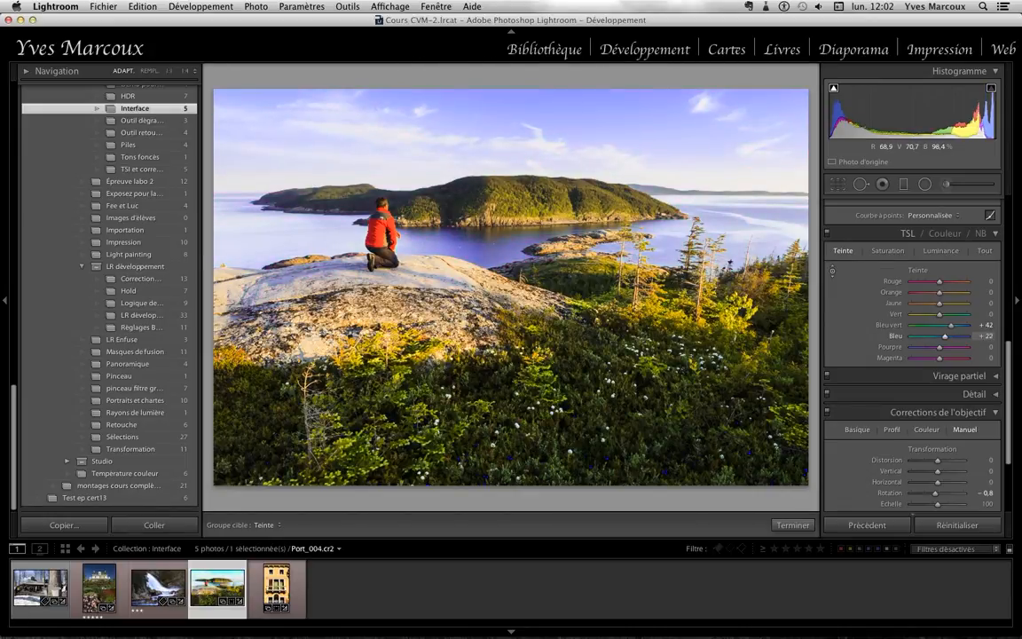
pyautogui.moveTo(377, 132); pyautogui.dragTo(376, 109)
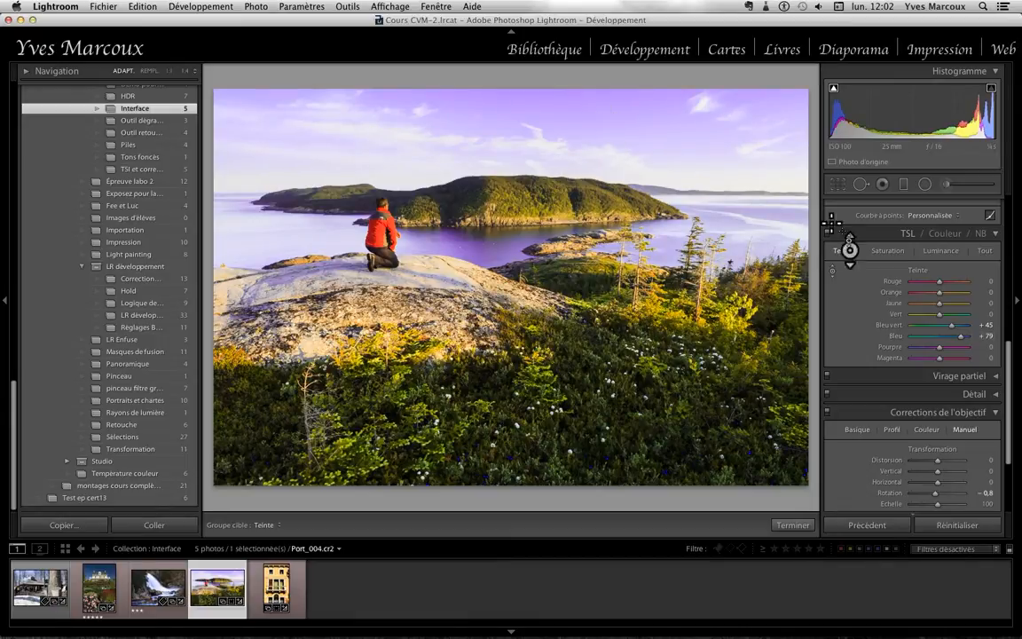
# - Show the Saturation sliders of TSL and turn off the targeted adjustment tool
pyautogui.click(886, 253)
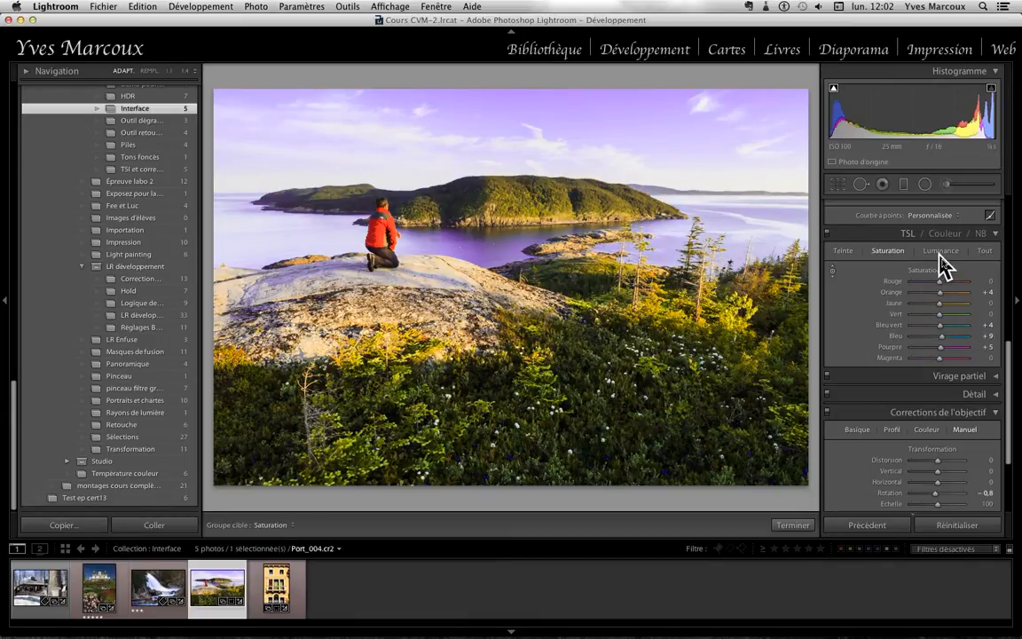
pyautogui.scroll(5, 940, 288)
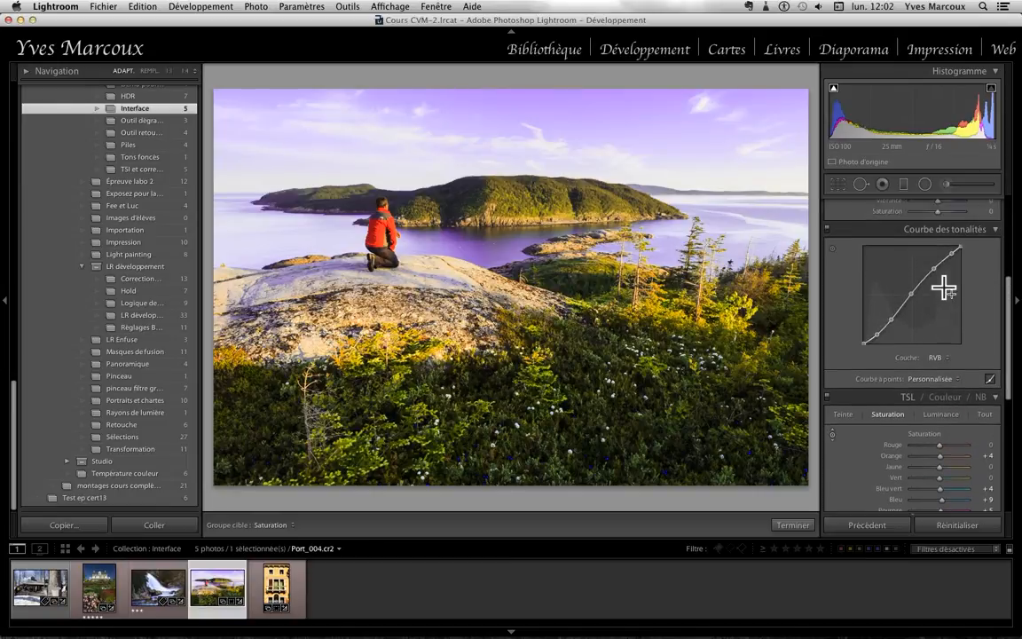
pyautogui.scroll(-2, 862, 293)
pyautogui.scroll(-1, 862, 293)
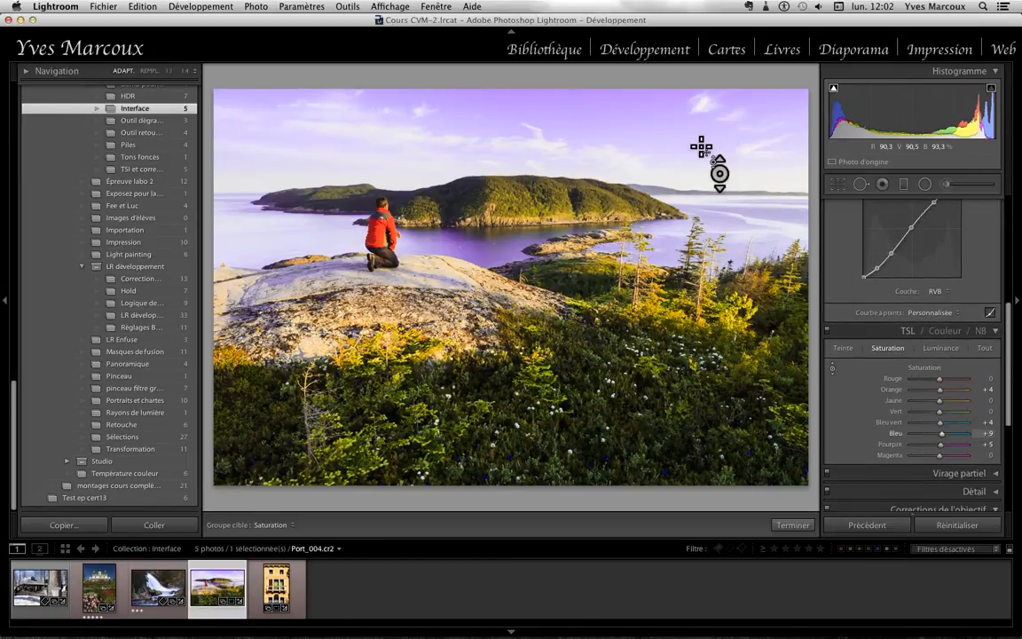
pyautogui.click(833, 368)
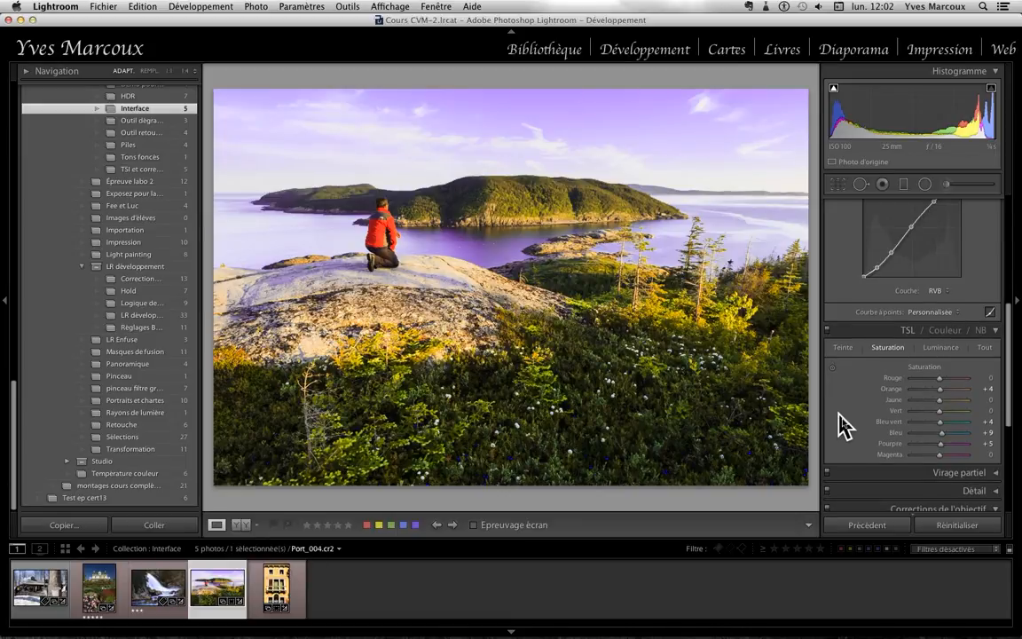
# - Show the Teinte and Luminance sliders of TSL in turn and review the color values
pyautogui.scroll(-3, 842, 424)
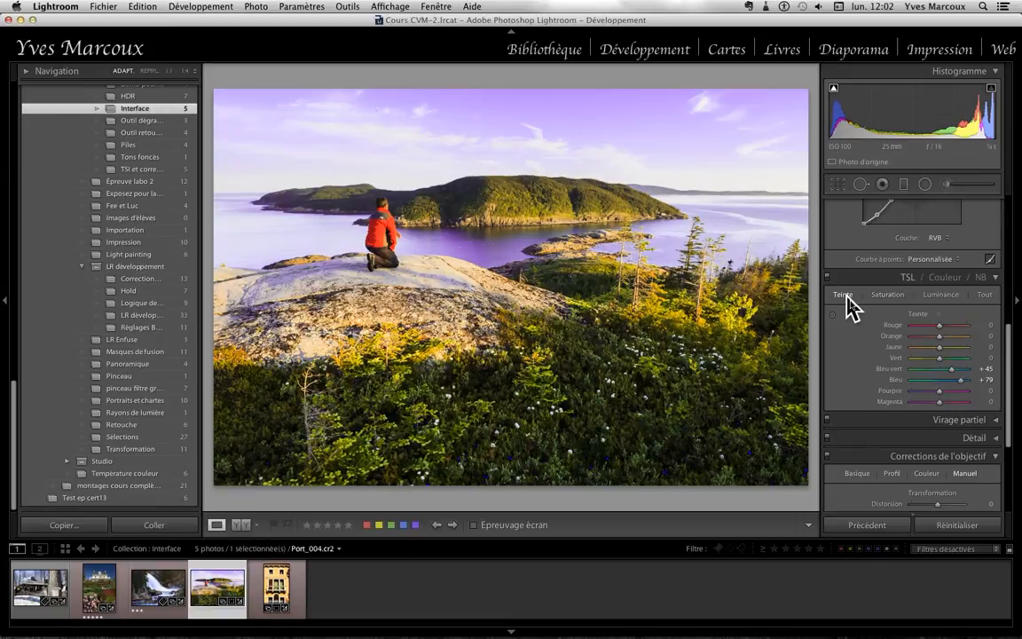
pyautogui.click(946, 304)
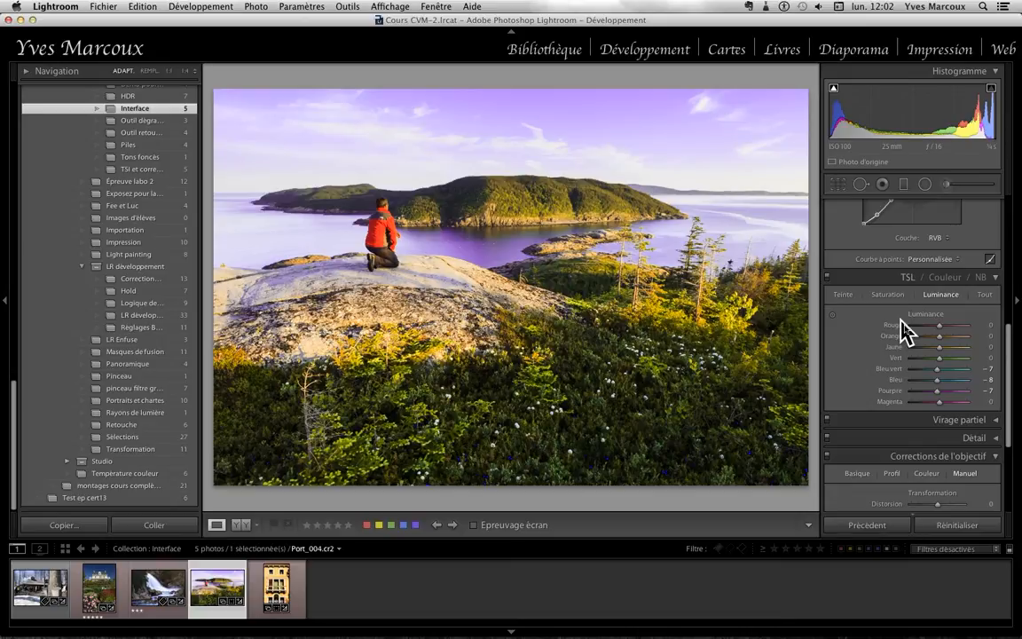
pyautogui.scroll(5, 922, 284)
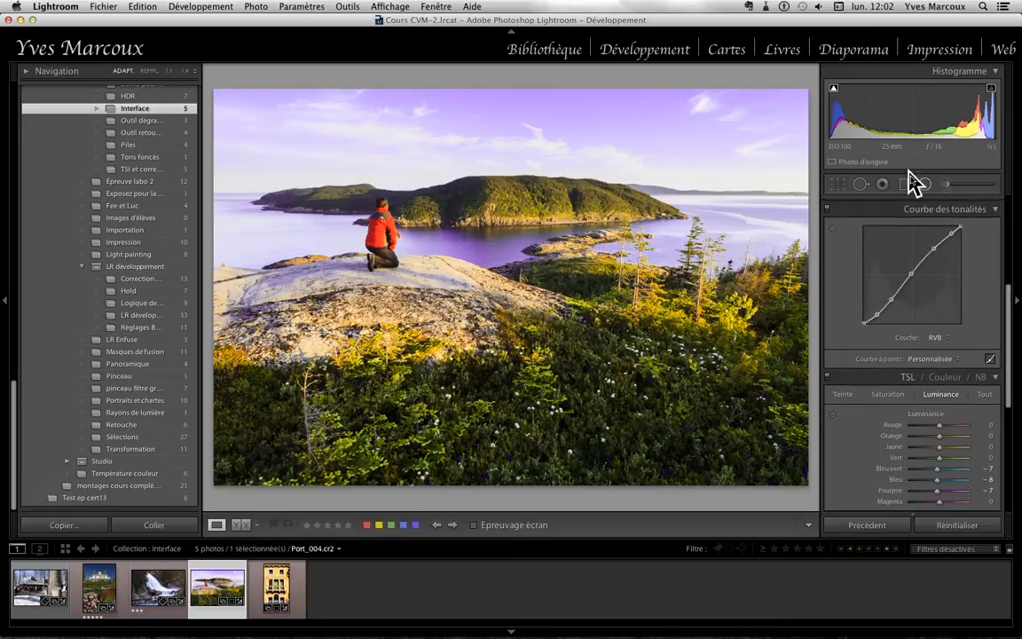
pyautogui.scroll(-3, 922, 311)
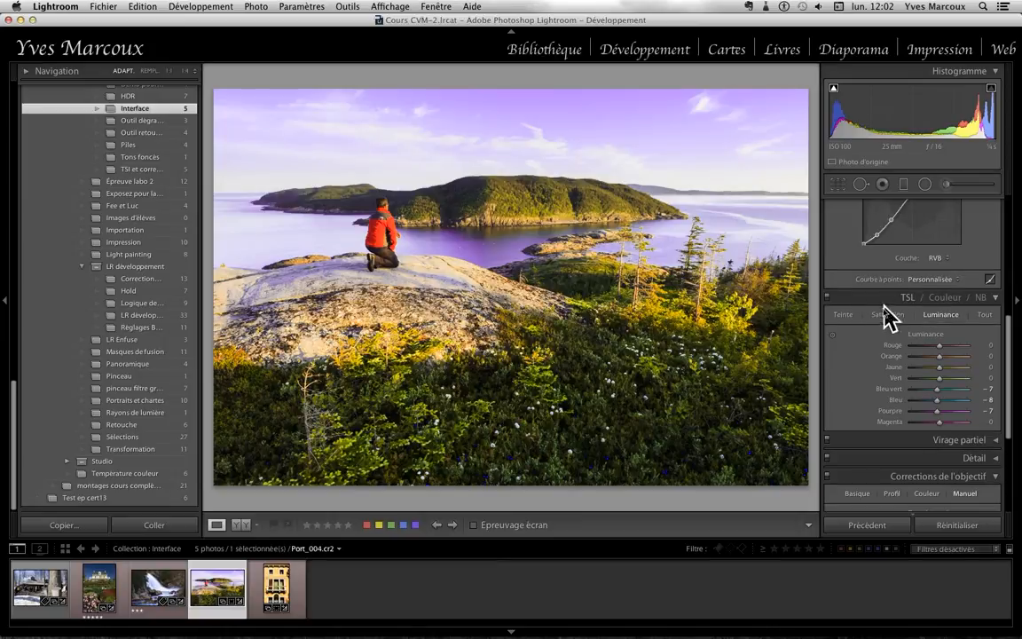
# - Switch the TSL adjustments off and on several times to compare the photo with and without them, leaving them on
pyautogui.click(827, 298)
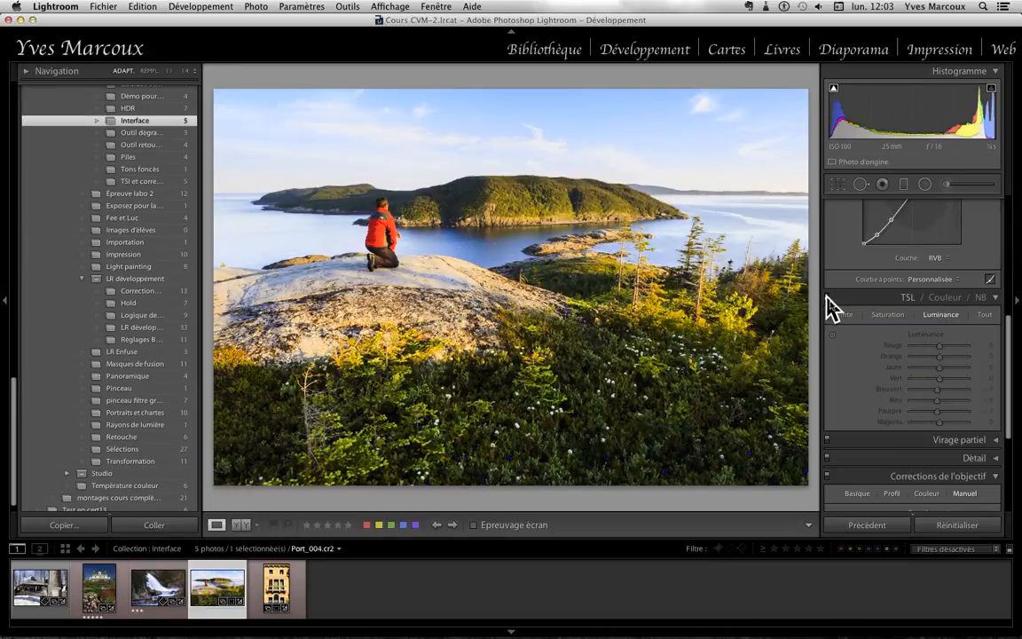
pyautogui.click(827, 298)
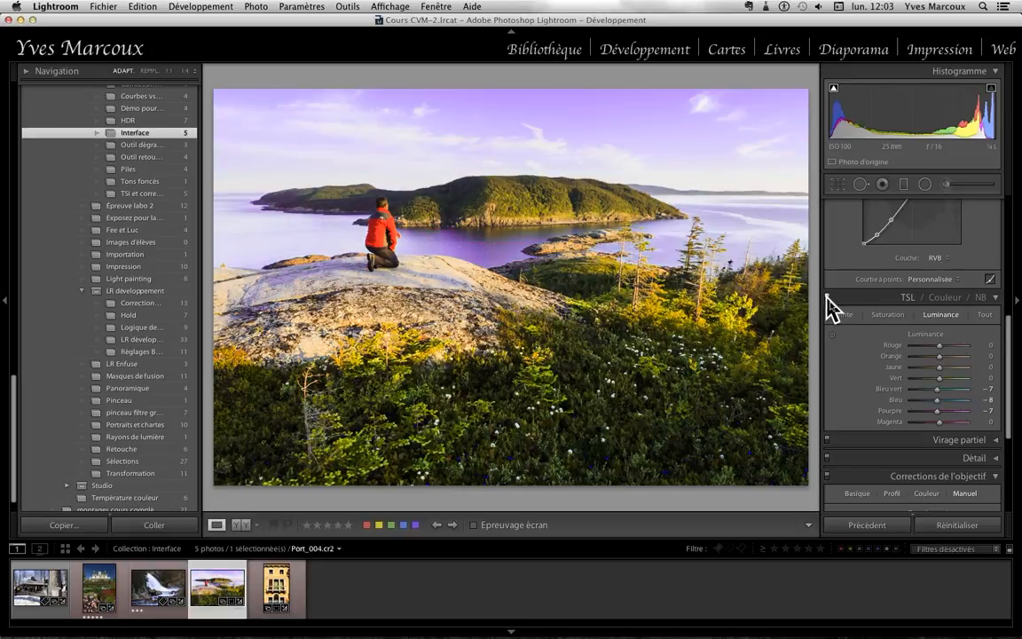
pyautogui.click(827, 298)
pyautogui.click(827, 298)
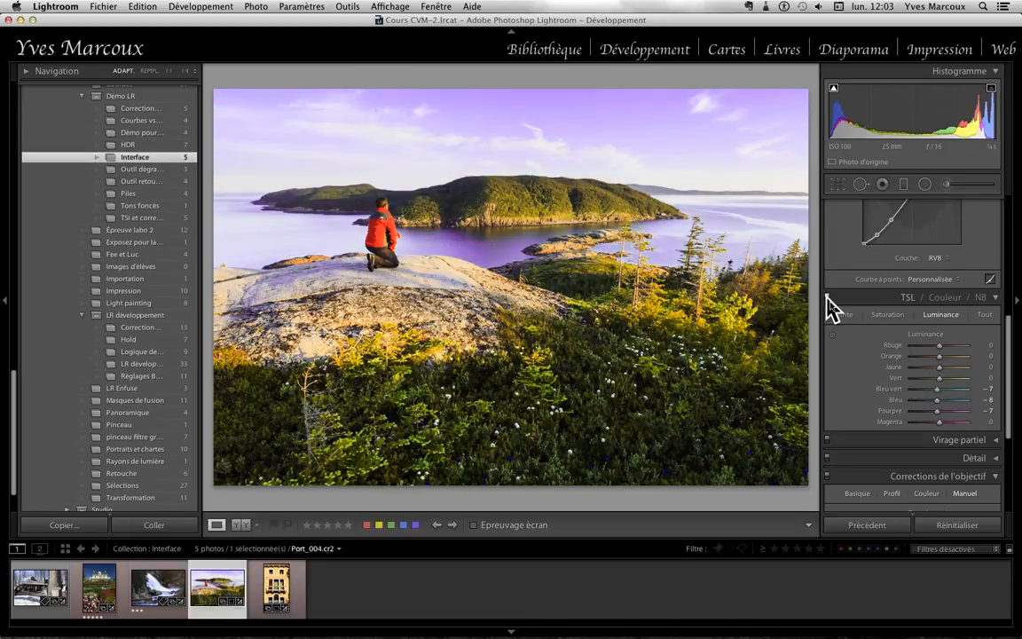
pyautogui.click(827, 298)
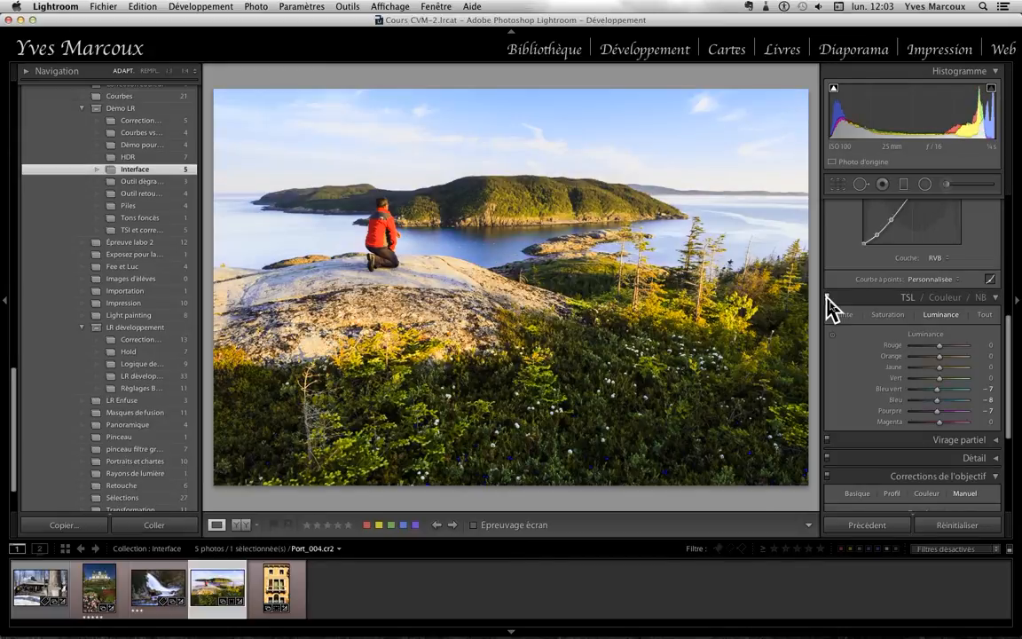
pyautogui.click(827, 298)
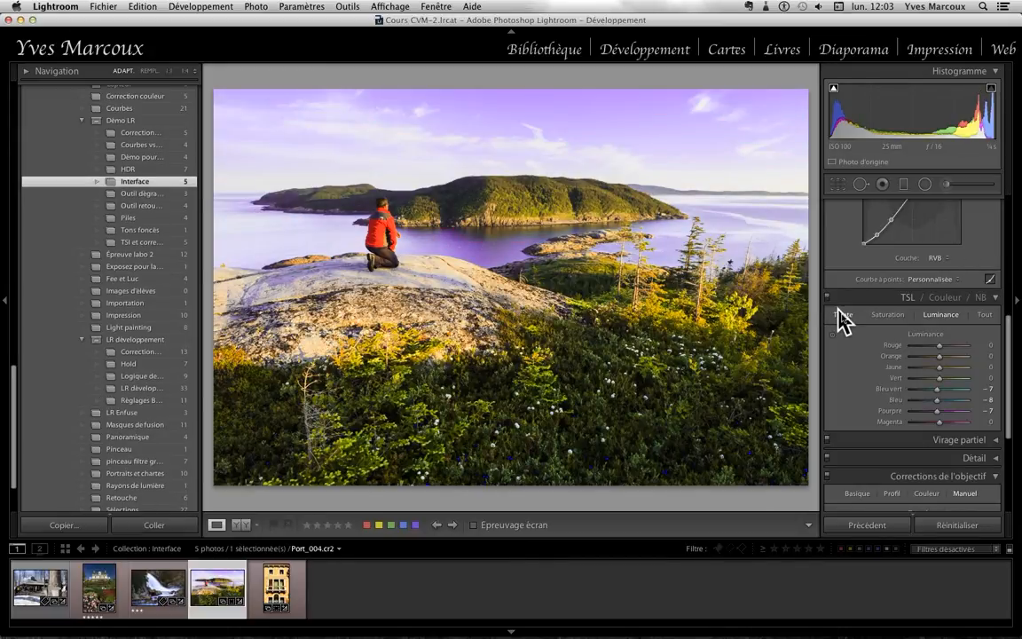
# - Open YMIT10_0046.CR2 and compare the building with Corrections de l'objectif switched off and back on
pyautogui.click(279, 587)
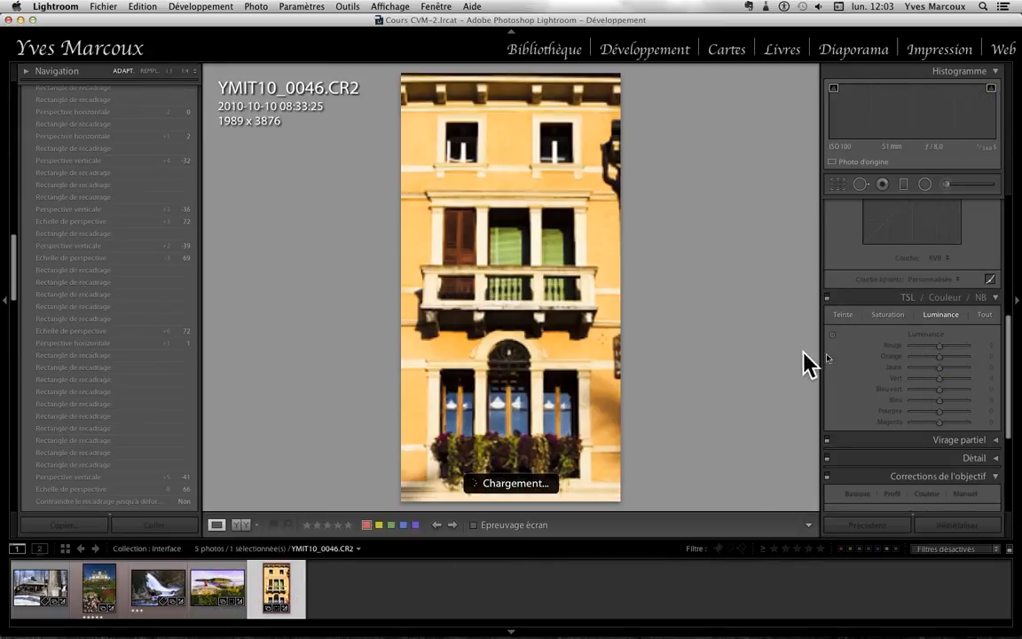
pyautogui.scroll(-5, 906, 353)
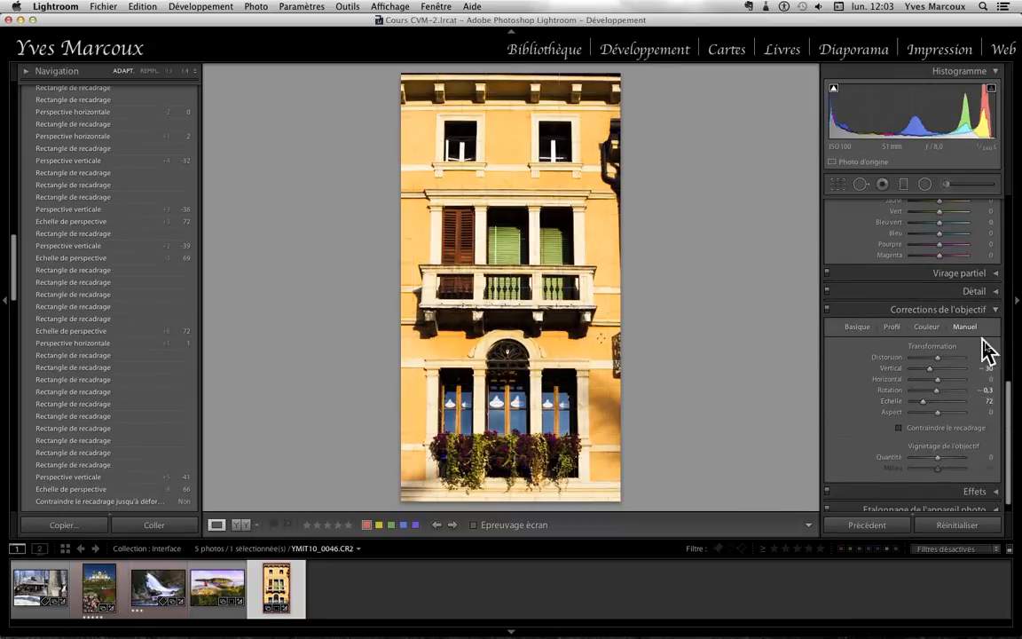
pyautogui.click(827, 309)
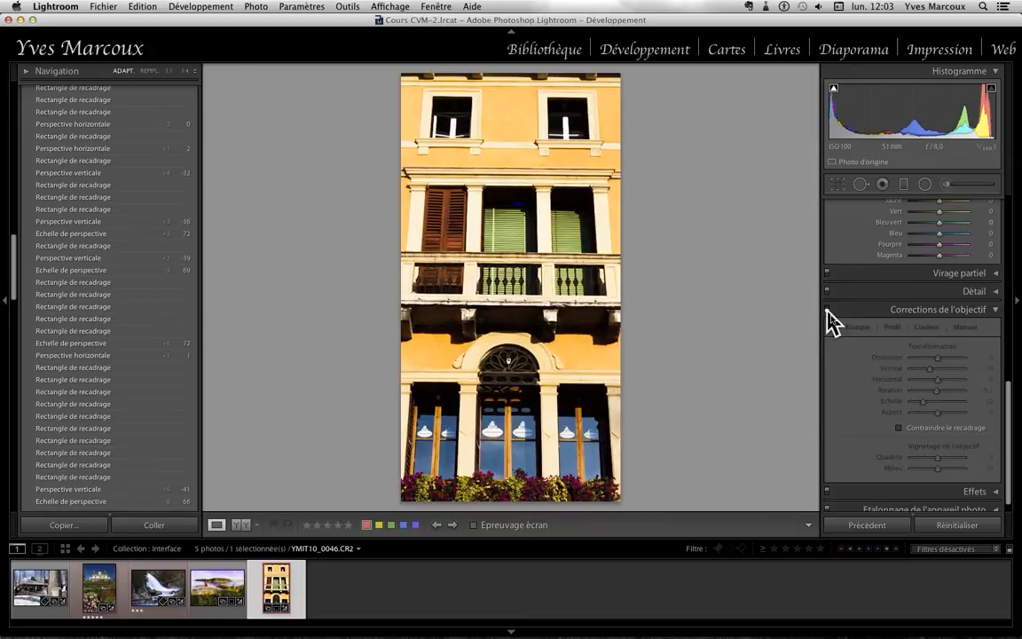
pyautogui.click(826, 309)
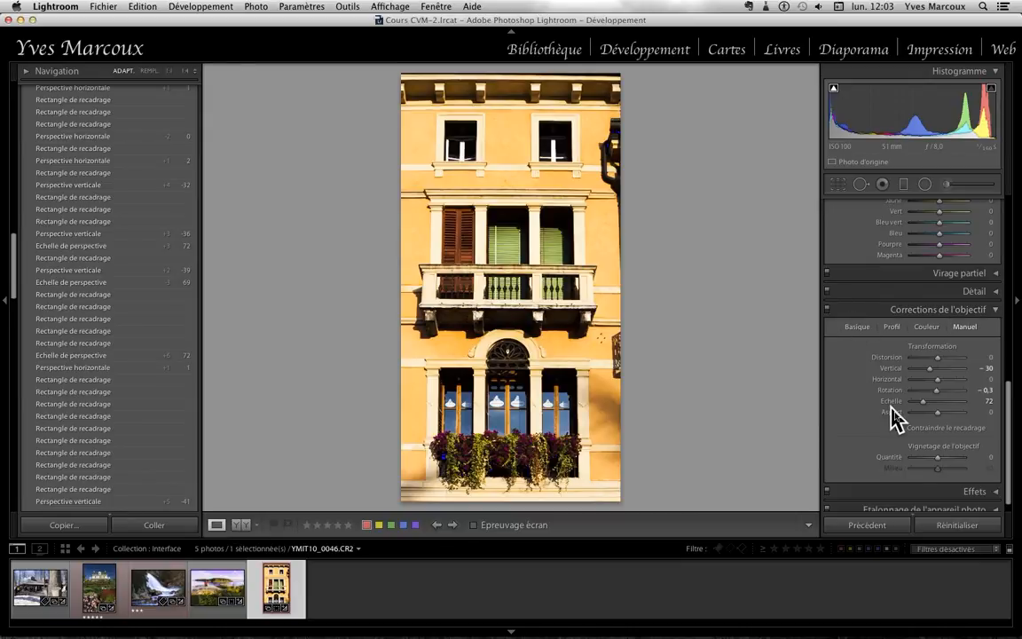
# - Reset all development settings of YMIT10_0046.CR2, undo the reset, and reveal the Définir par défaut option
pyautogui.click(972, 527)
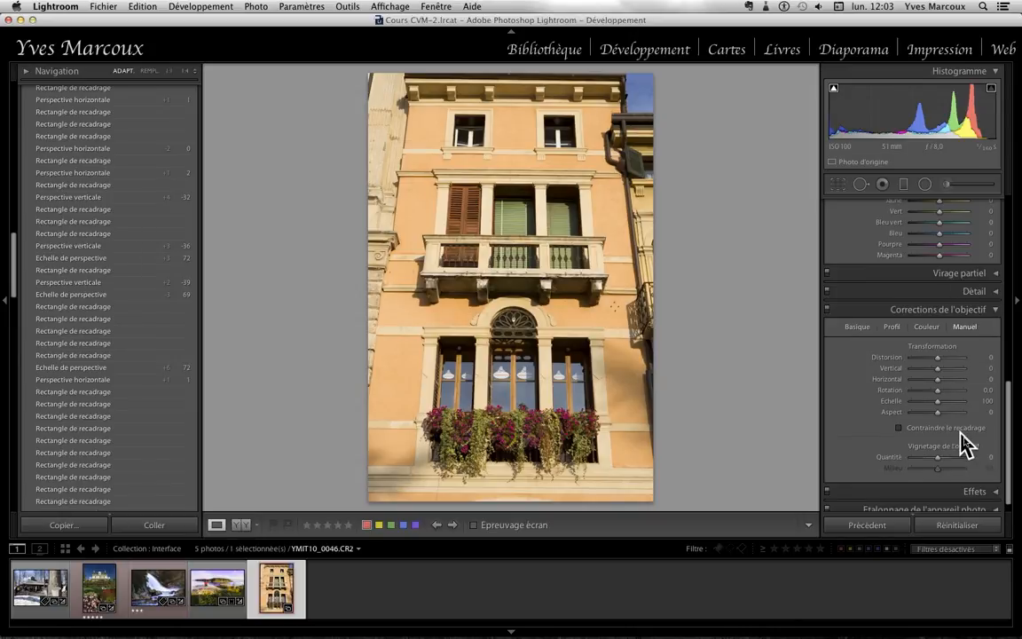
pyautogui.press('super+z')
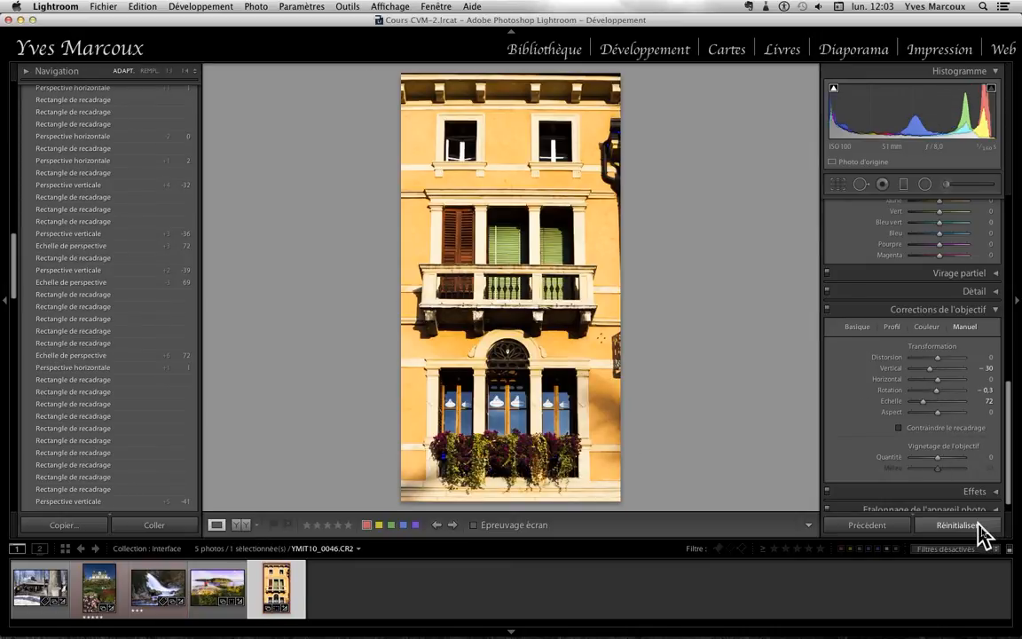
pyautogui.press('alt')
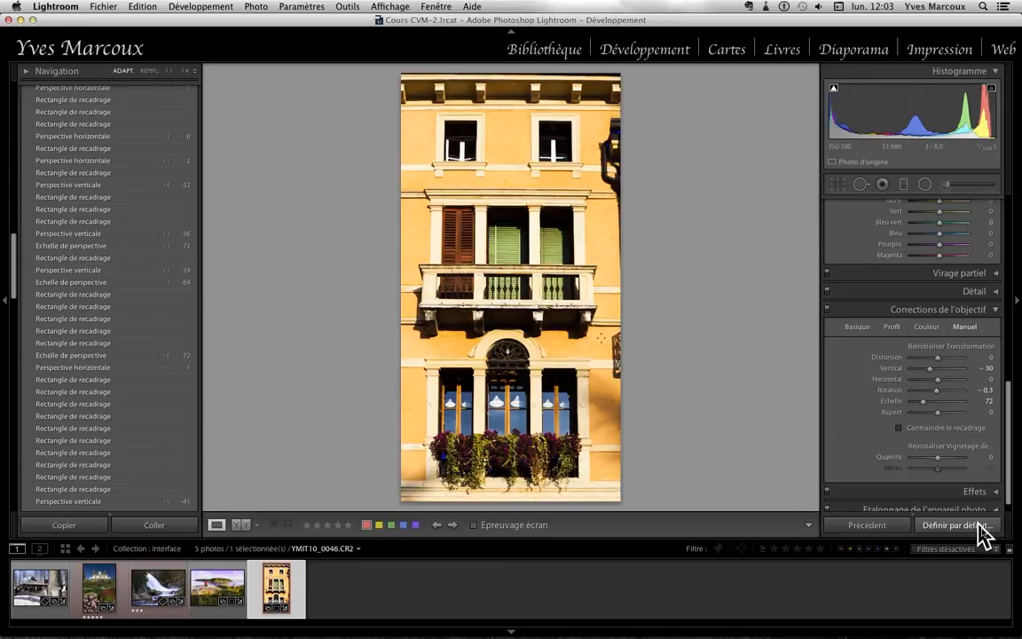